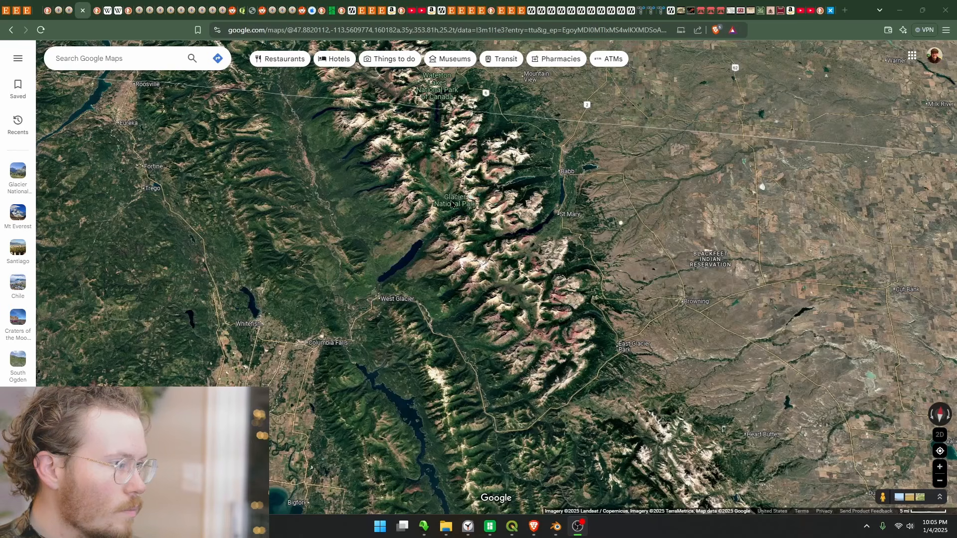
Locate Mt Jackson in Glacier National Park on the satellite map
scroll(459, 217, "up", 3)
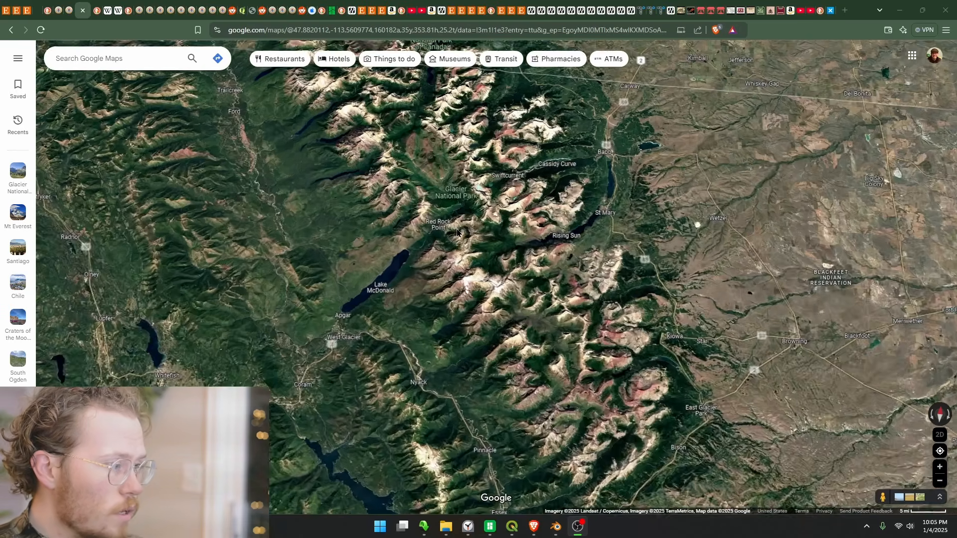
scroll(461, 282, "up", 2)
scroll(461, 282, "up", 5)
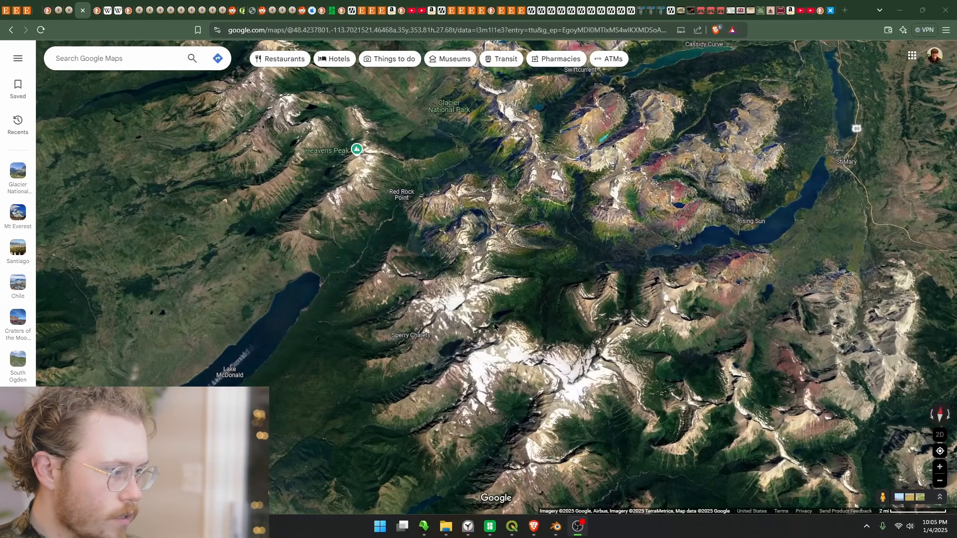
scroll(494, 317, "up", 3)
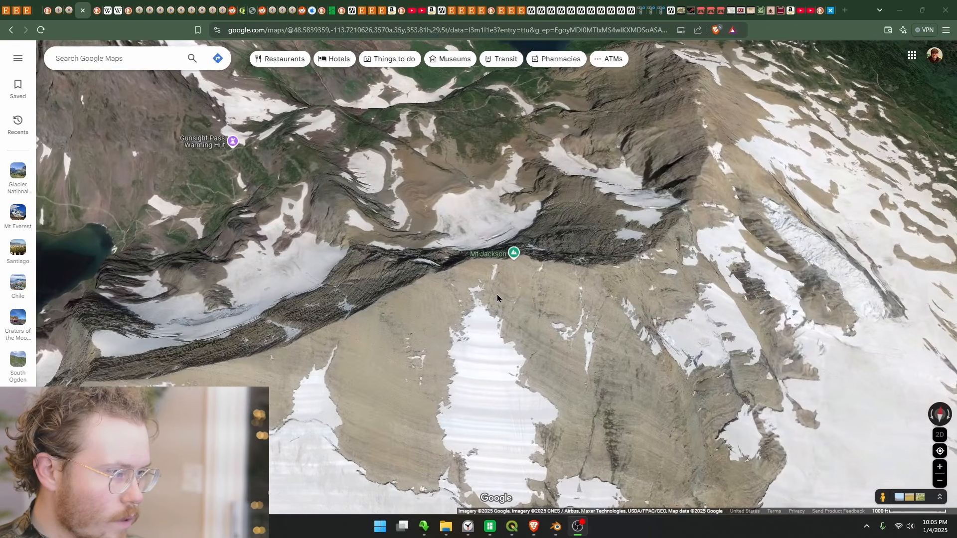
scroll(531, 314, "up", 2)
right_click(529, 361)
left_click_drag(529, 362, 518, 365)
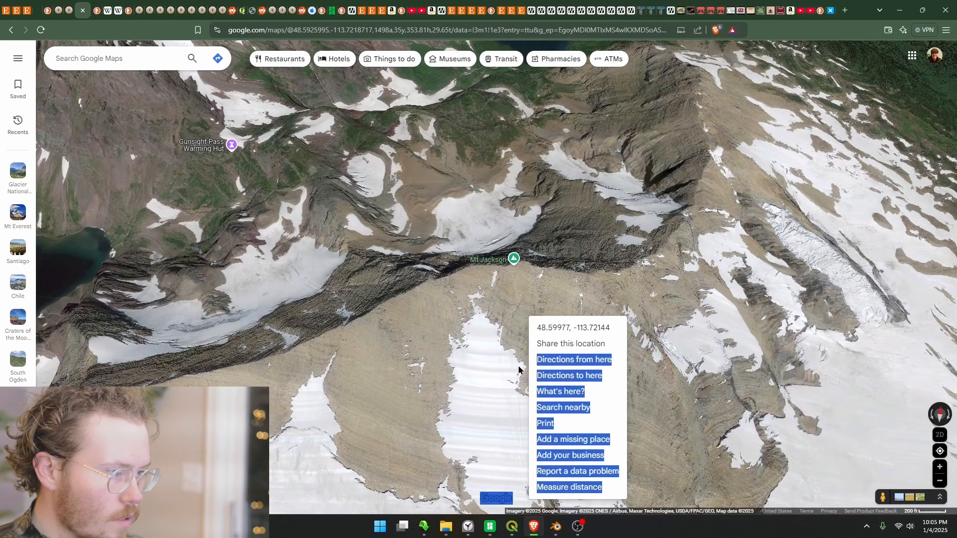
left_click(516, 363)
right_click(513, 276)
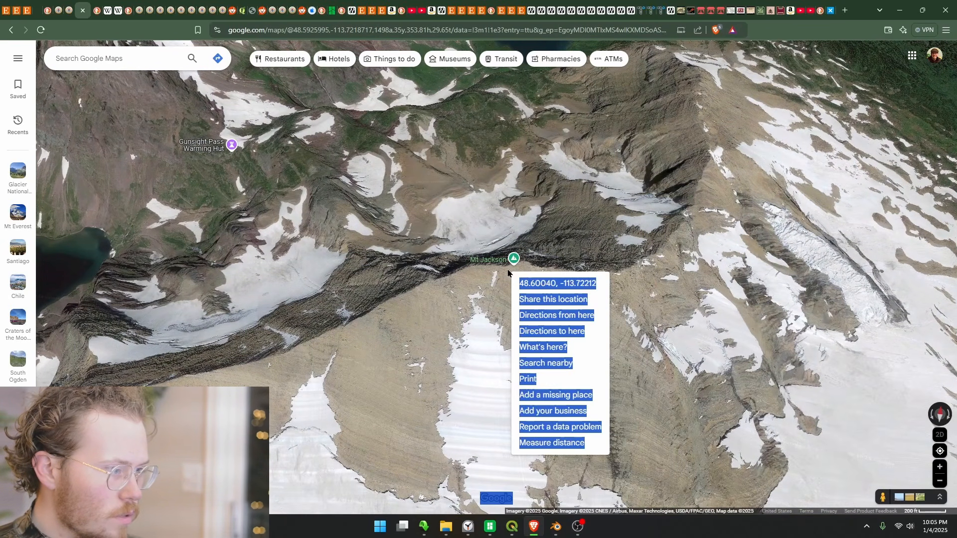
left_click(499, 275)
Copy the coordinates of the Mt Jackson summit from the satellite map
left_click_drag(510, 370, 521, 306)
right_click(526, 260)
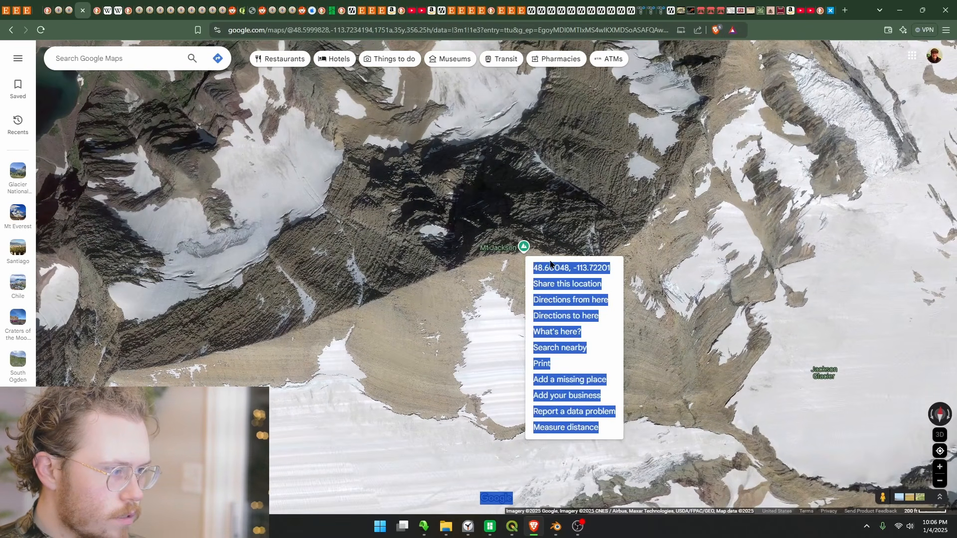
left_click(551, 269)
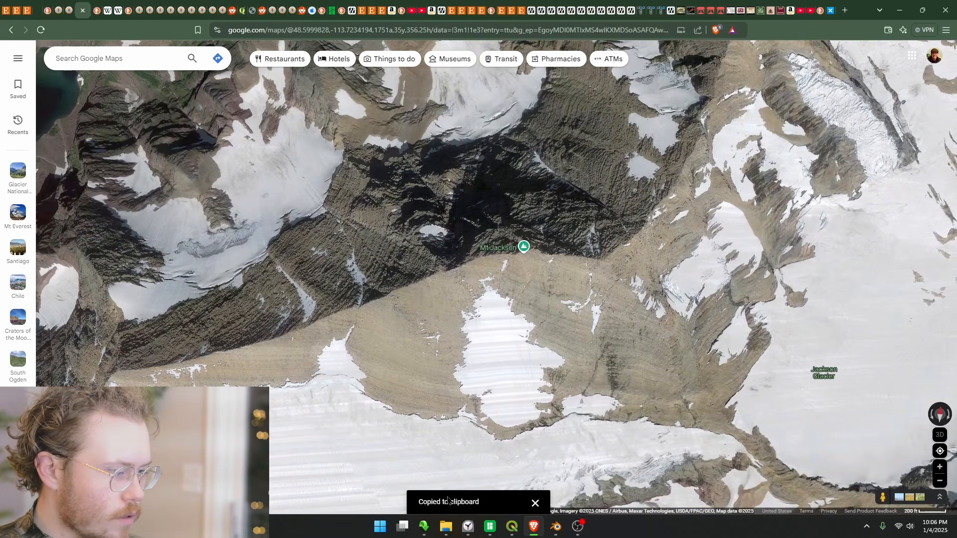
Switch to QGIS and replace the script's focuspoint coordinates with the copied Mt Jackson latitude and longitude
left_click(512, 527)
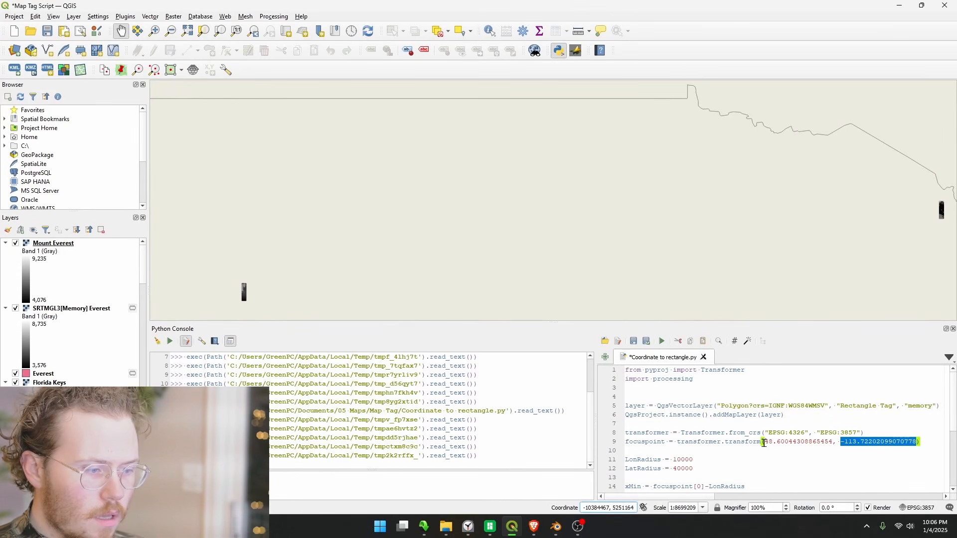
left_click_drag(764, 442, 917, 441)
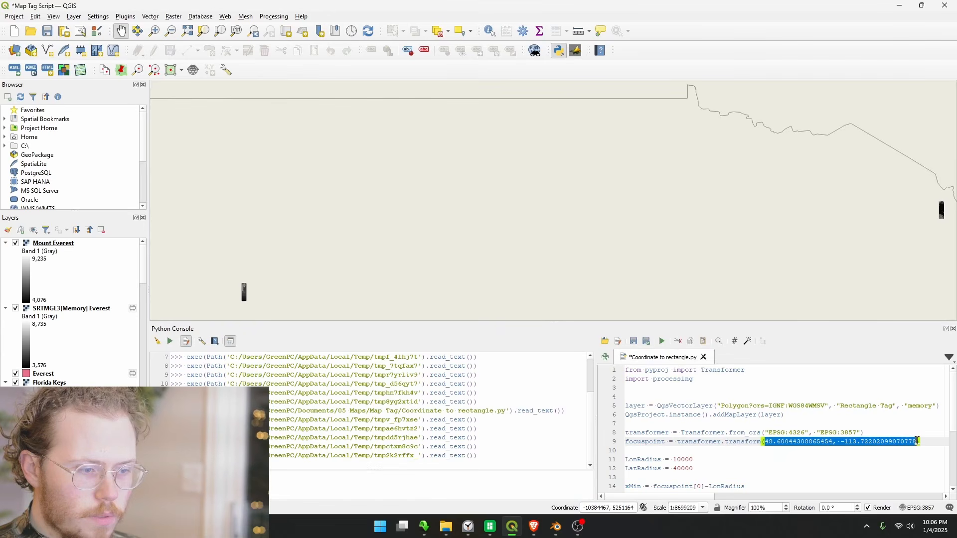
key("ctrl+v")
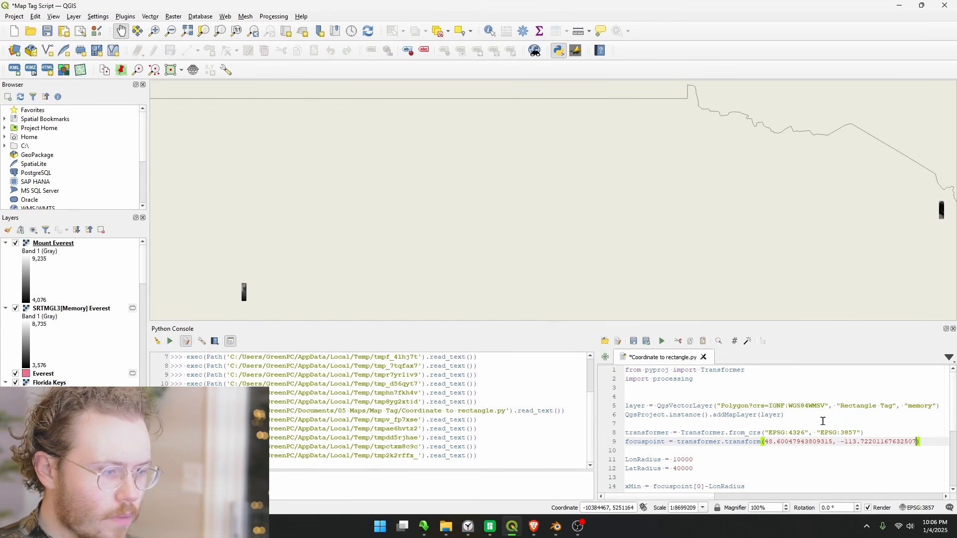
Run the Coordinate to rectangle.py script to generate the tag rectangle layer around the new focus point
left_click(662, 341)
scroll(574, 255, "down", 1)
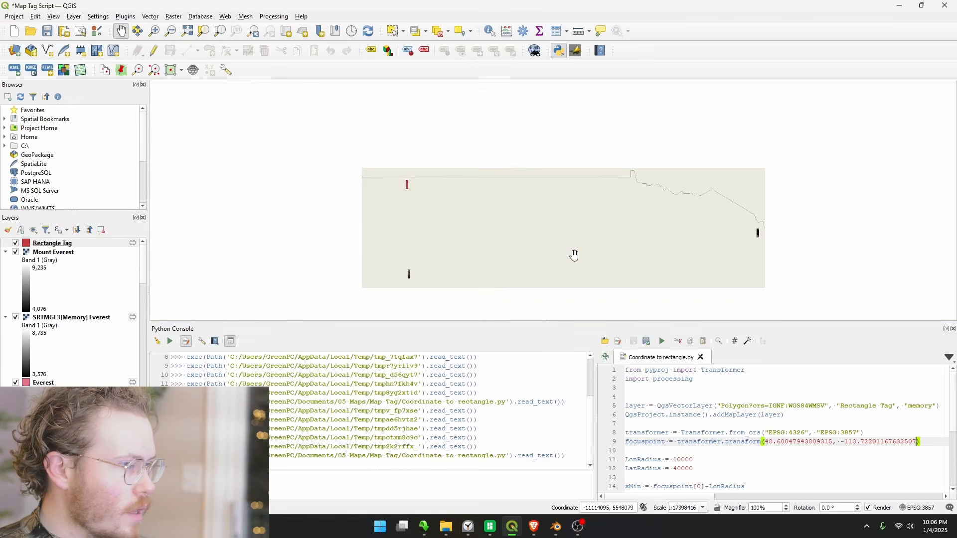
scroll(414, 180, "up", 4)
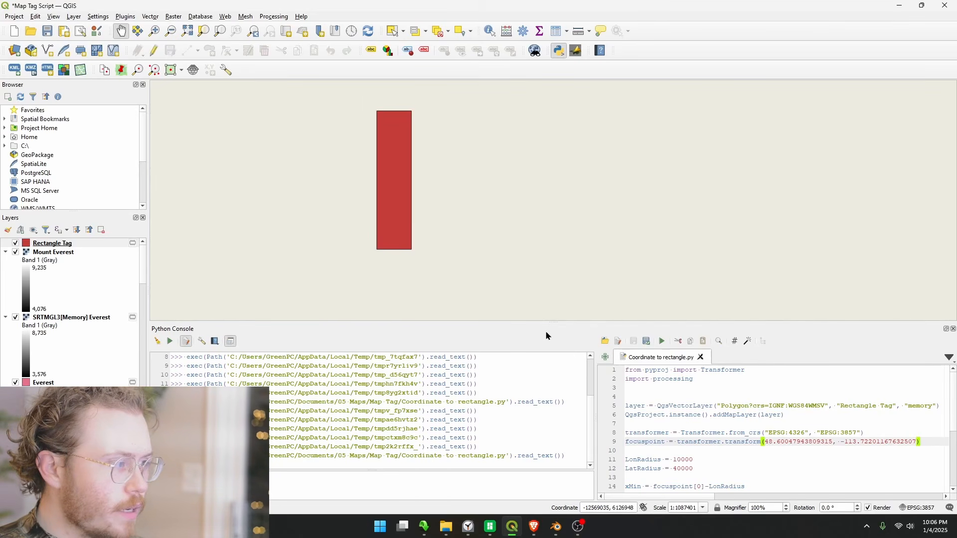
scroll(512, 260, "down", 1)
scroll(442, 213, "up", 1)
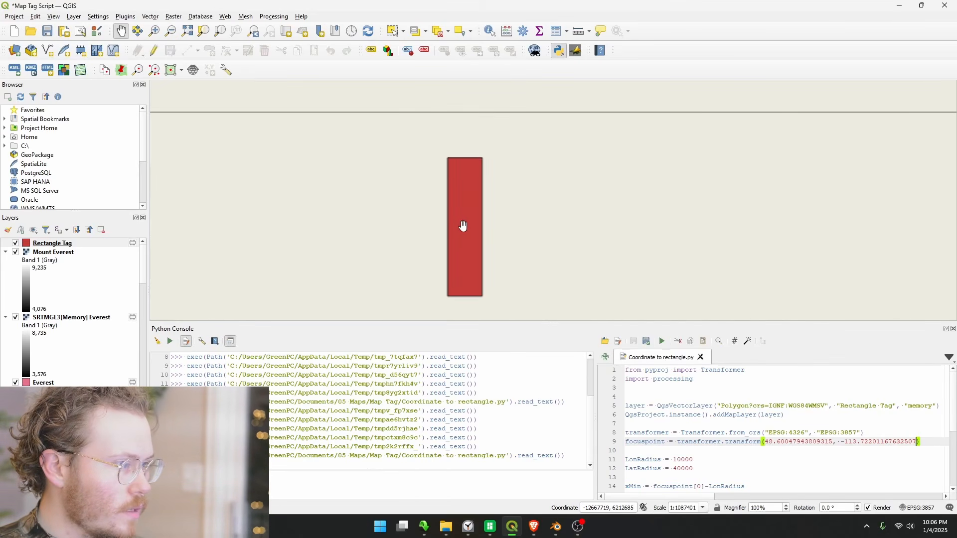
Rename the new Rectangle Tag layer as Mt Jackson
double_click(64, 244)
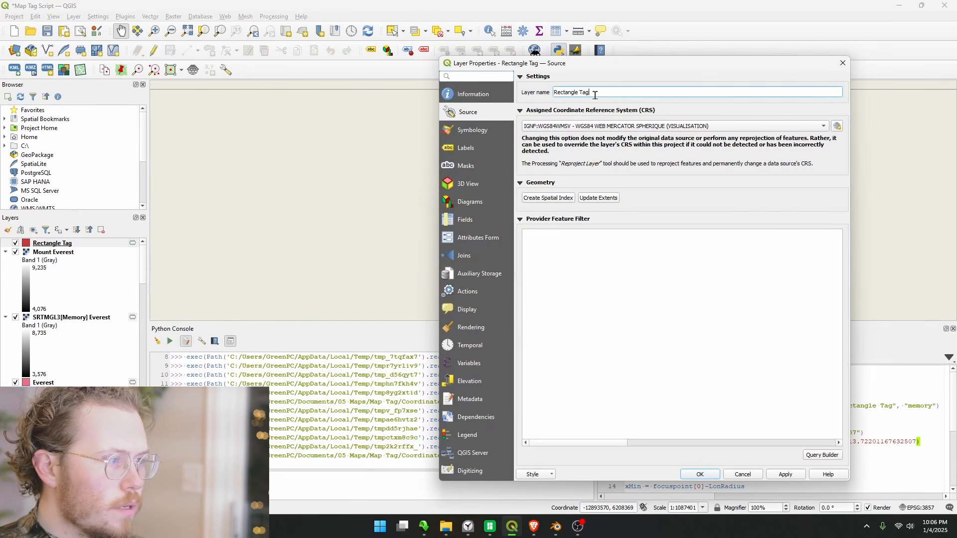
left_click_drag(593, 93, 511, 96)
type("Mt Jac")
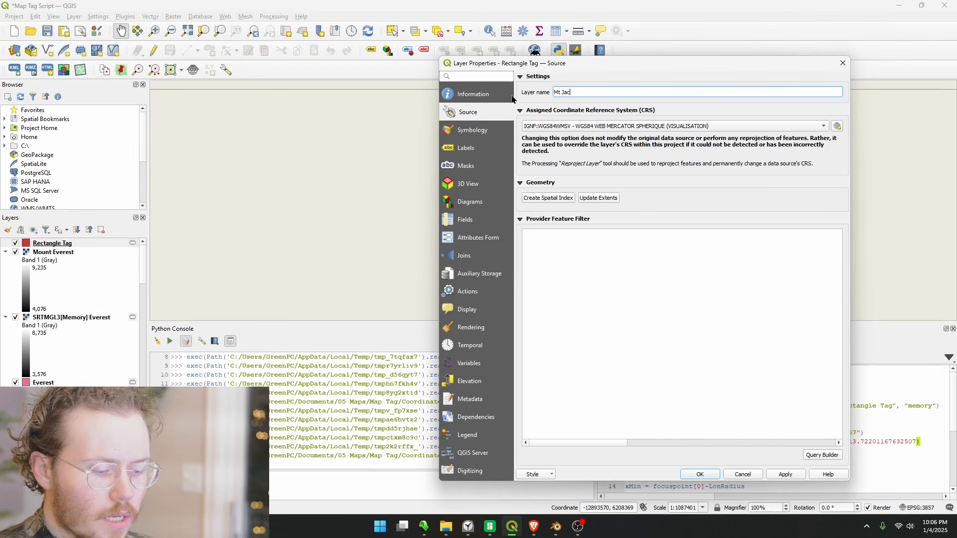
type("kson")
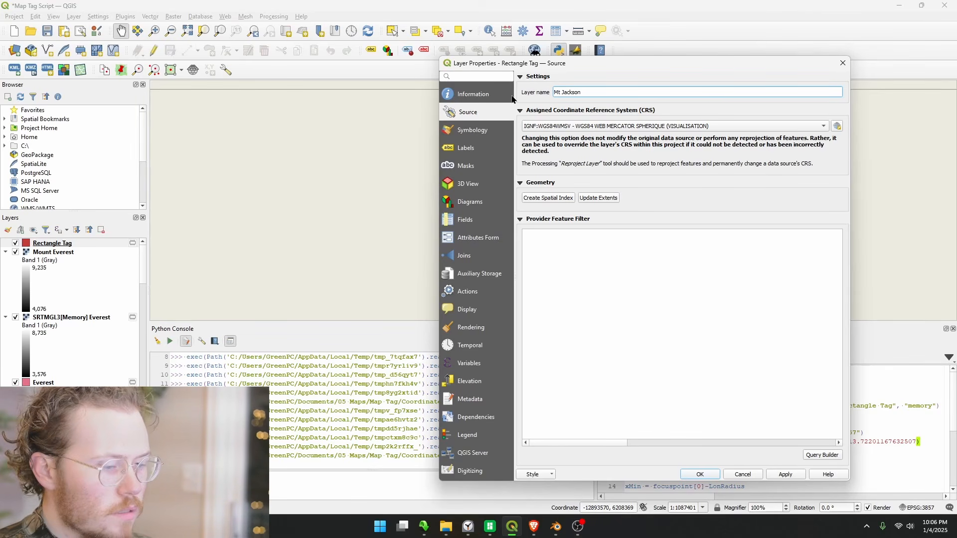
key("Return")
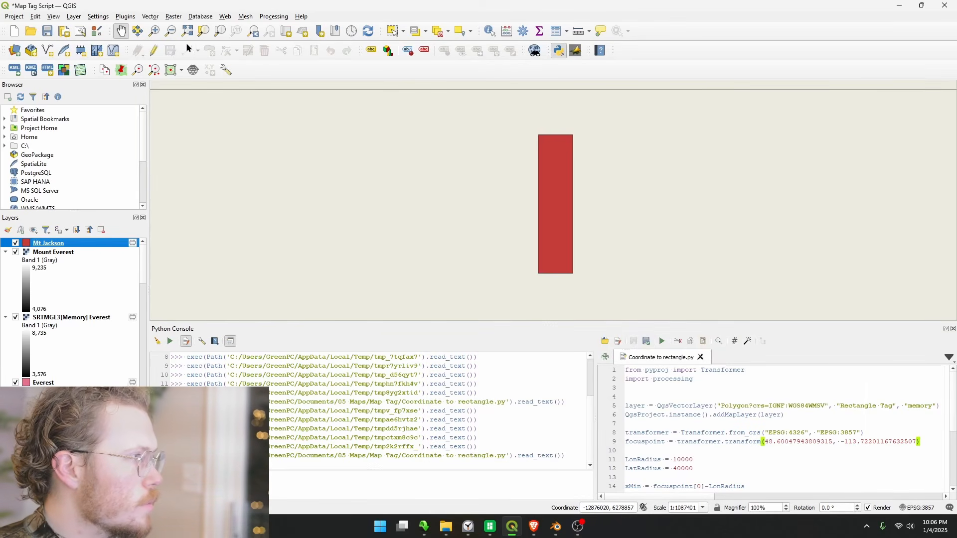
Download SRTM 90m elevation data with the OpenTopography DEM Downloader, using the Mt Jackson layer as the extent
left_click(208, 19)
mouse_move(173, 16)
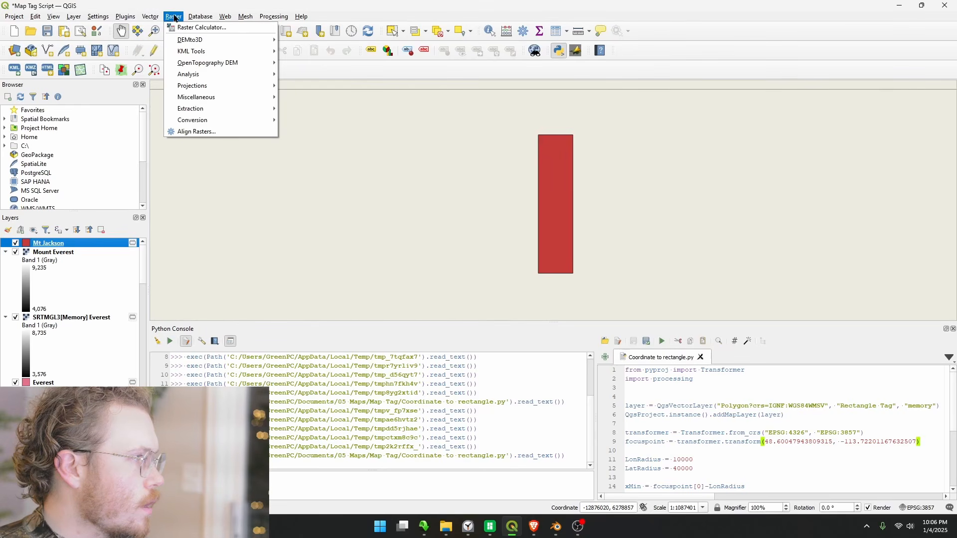
mouse_move(208, 63)
left_click(349, 63)
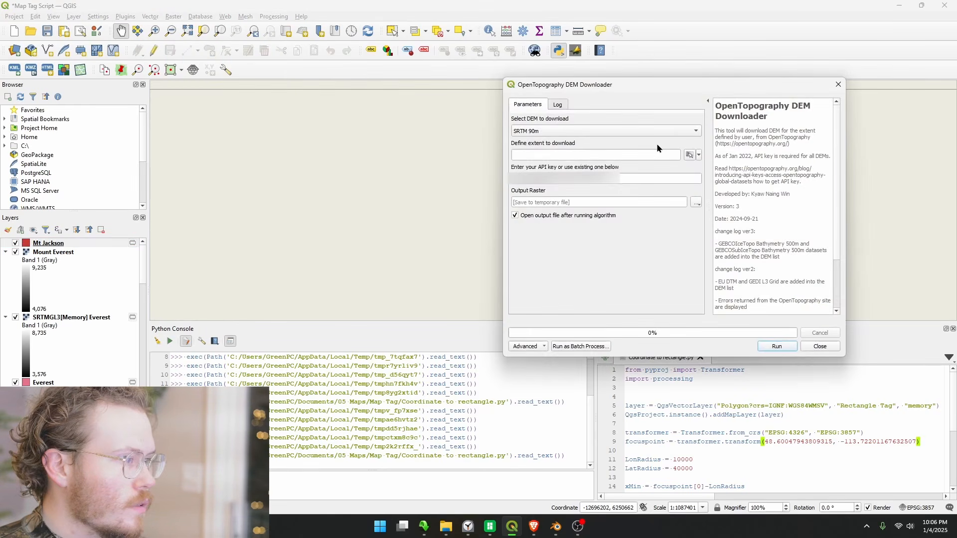
mouse_move(641, 95)
left_mouse_down()
mouse_move(956, 165)
mouse_move(686, 97)
mouse_move(635, 106)
left_mouse_up()
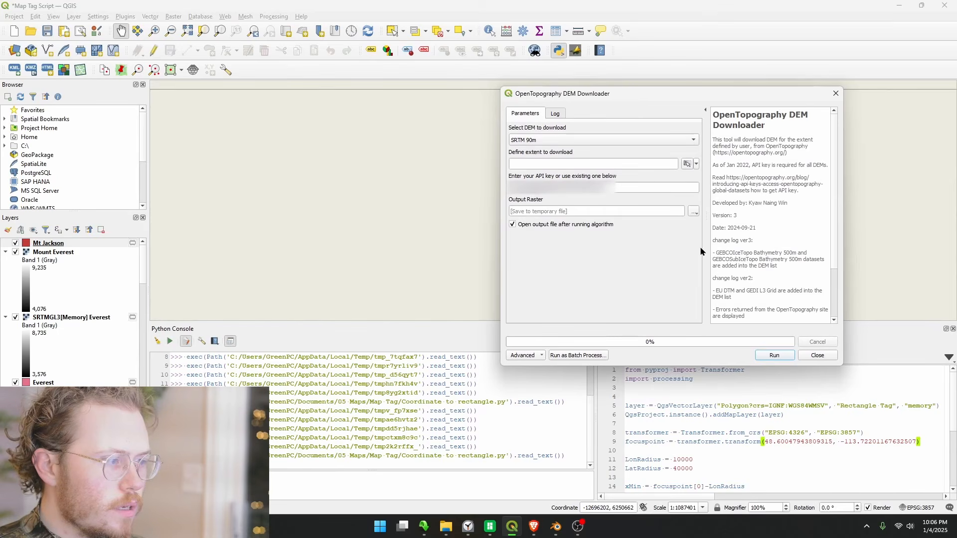
left_click(696, 164)
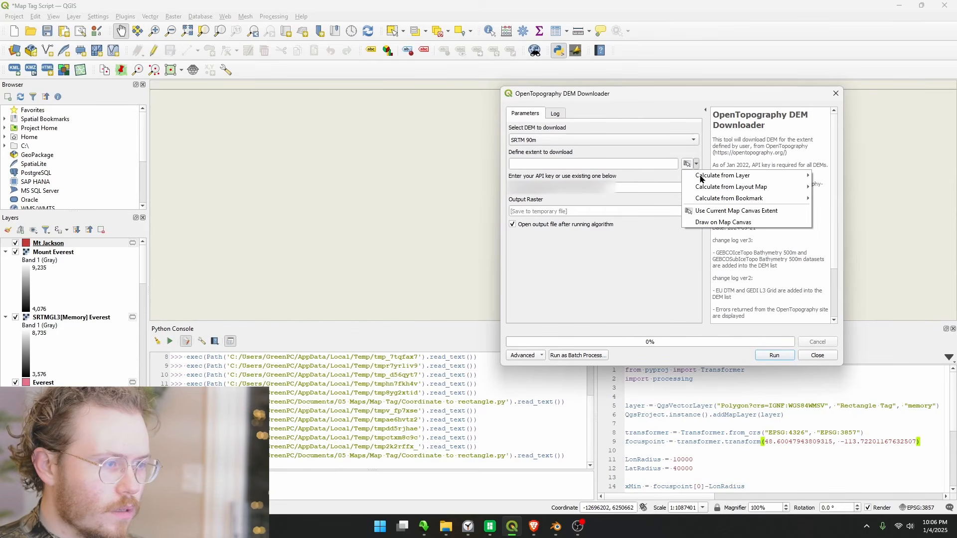
mouse_move(733, 176)
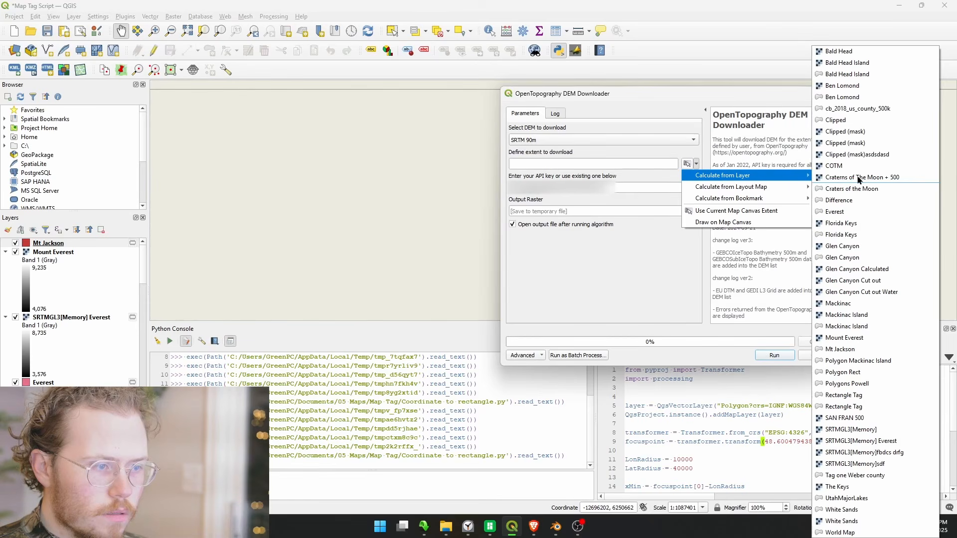
left_click(846, 350)
left_click(775, 356)
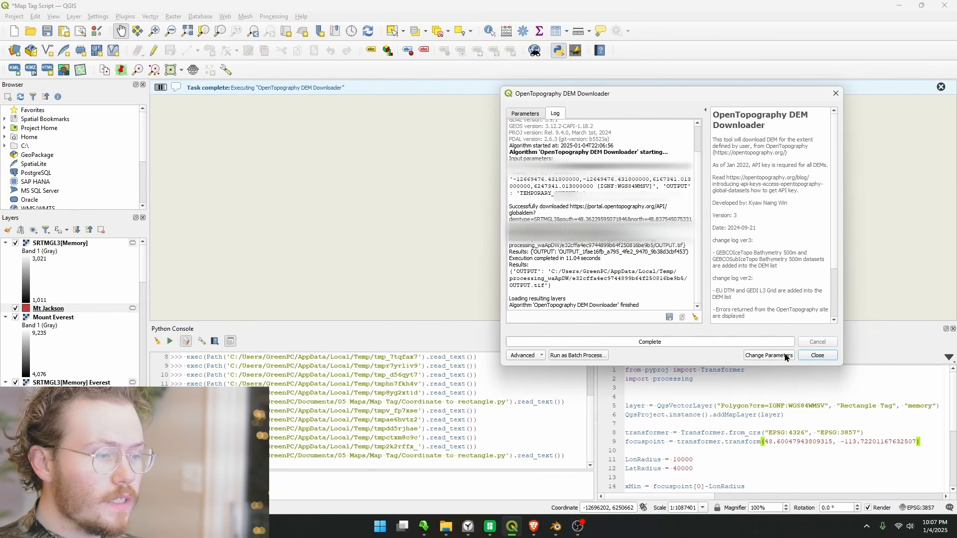
left_click(818, 355)
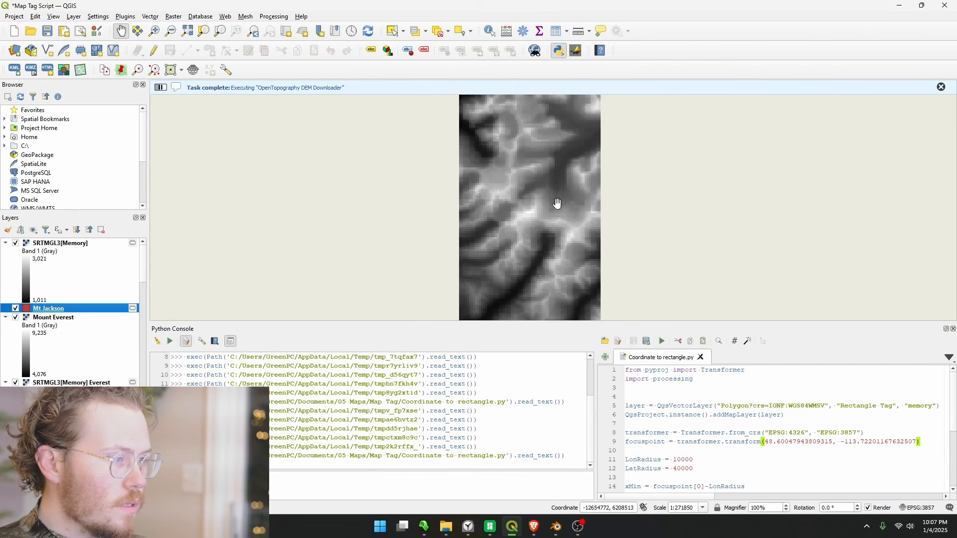
Rename the downloaded elevation raster as SRTMGL3[Memory] MT Jackson
scroll(539, 224, "down", 2)
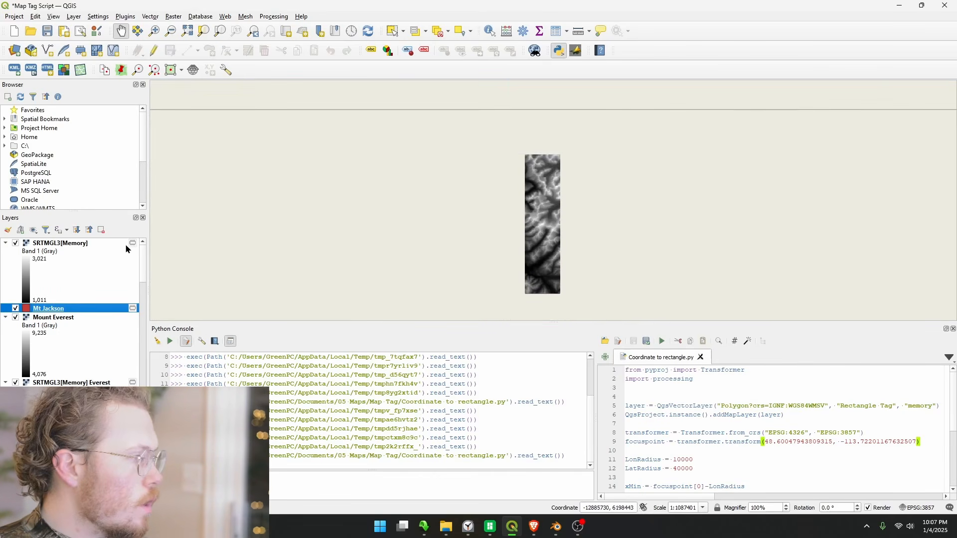
double_click(85, 248)
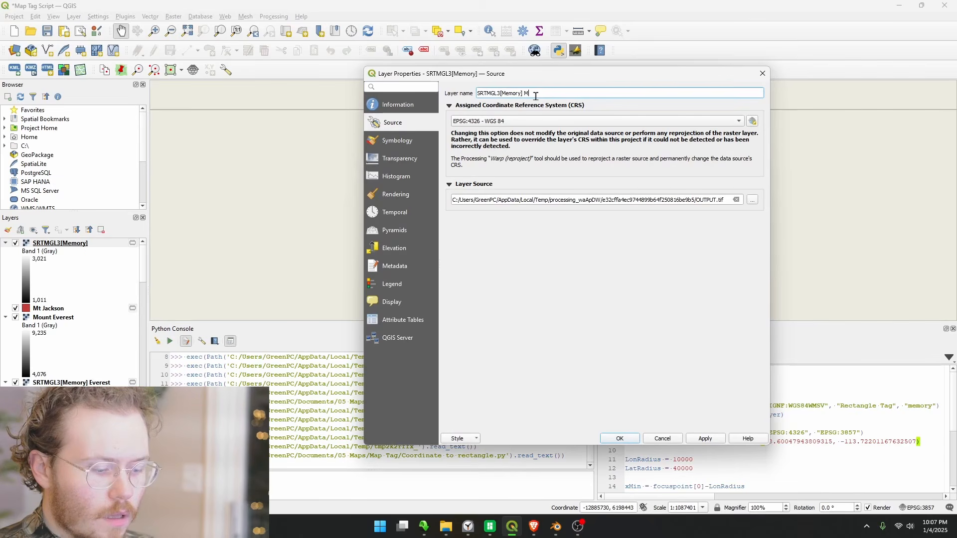
type("MT Jackson")
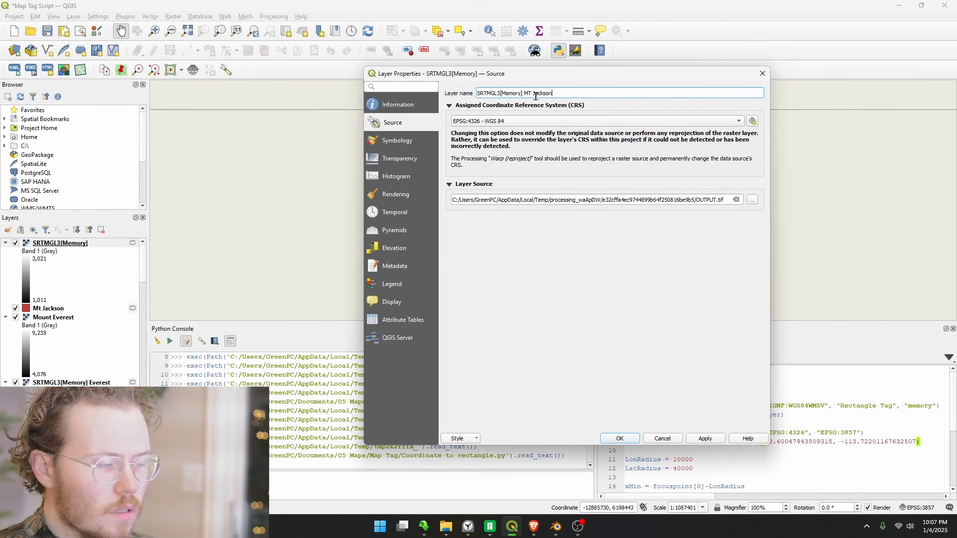
key("Return")
right_click(536, 95)
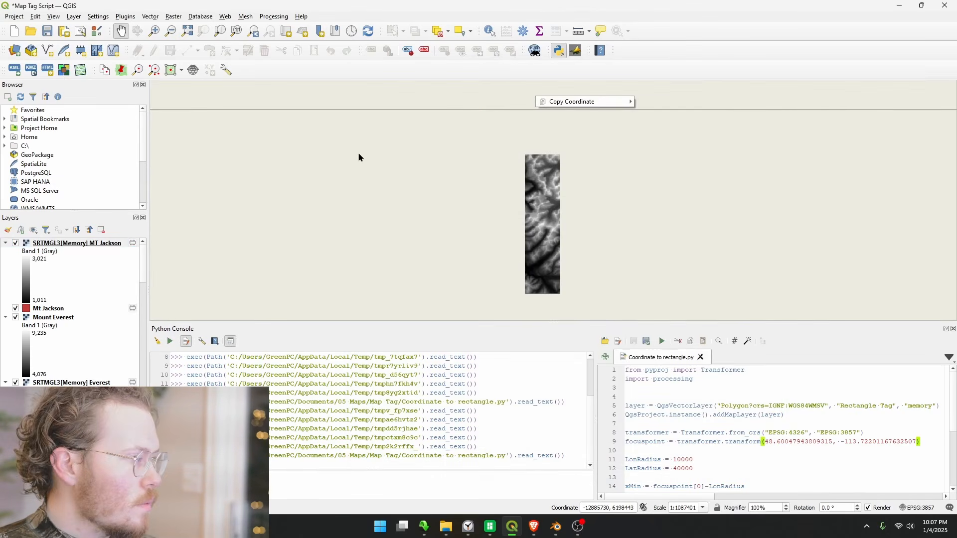
left_click(409, 188)
Open the Raster Calculator and enter an expression that adds 500 to the SRTMGL3[Memory] MT Jackson@1 band
left_click_drag(615, 217, 466, 188)
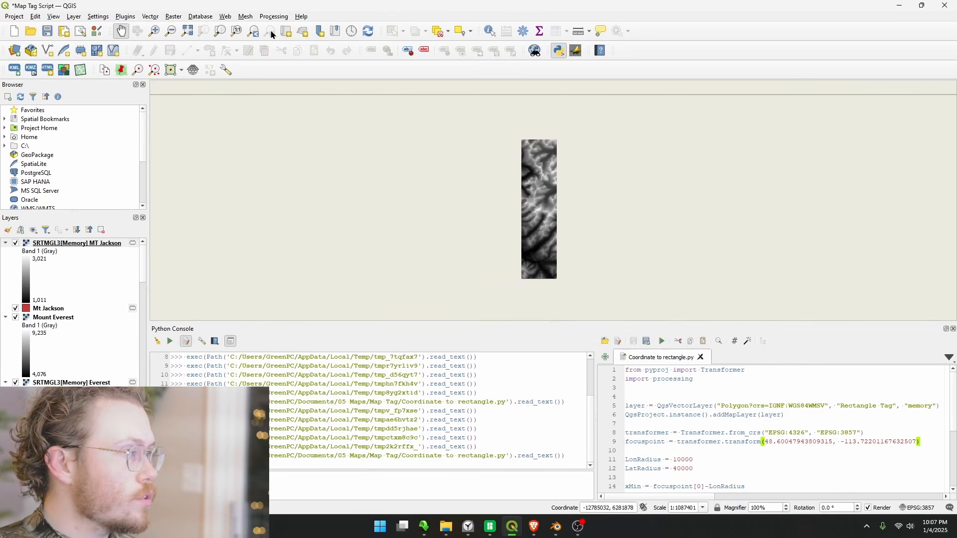
left_click(200, 18)
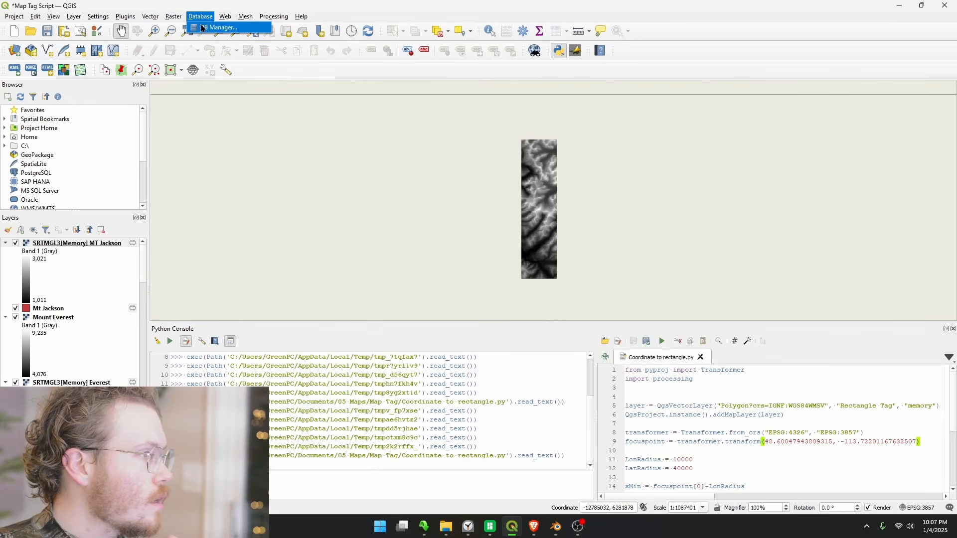
left_click(192, 28)
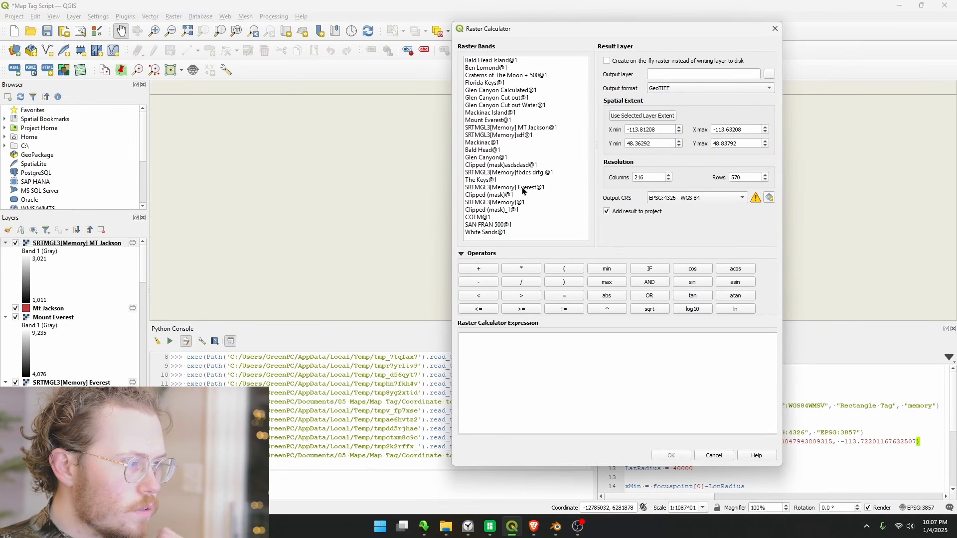
double_click(520, 129)
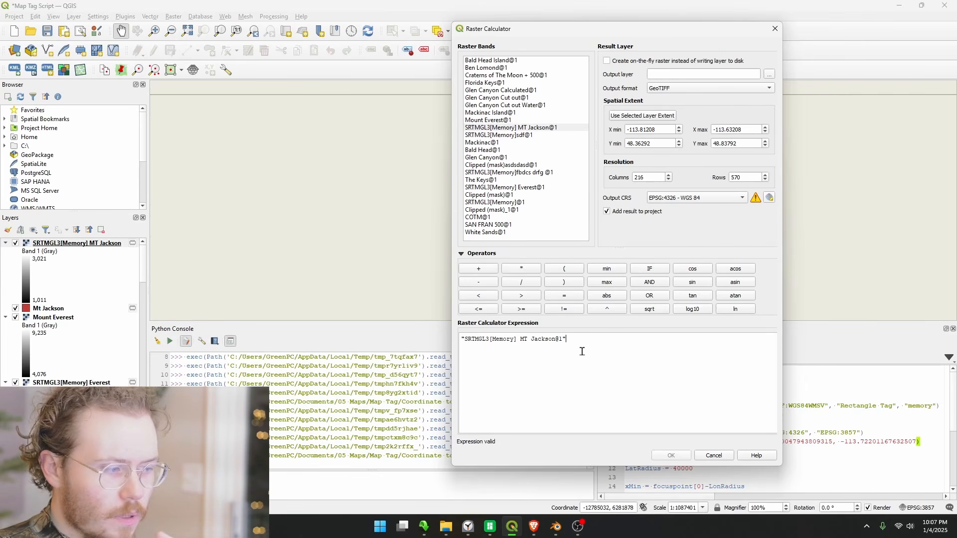
type("+500")
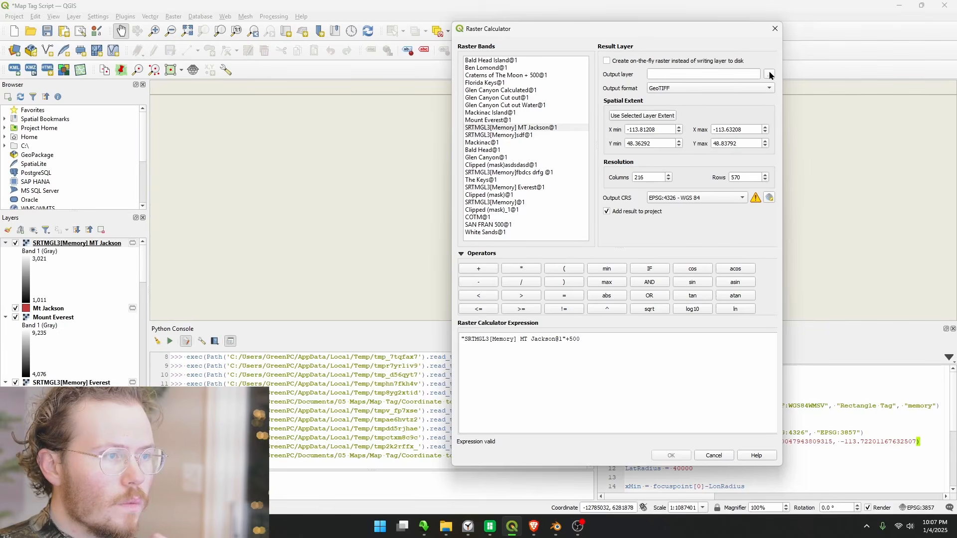
Set the raster calculation's output to Mount Jackson.tif in the Topo Tags folder, replacing the existing file, and run the calculation
left_click(770, 75)
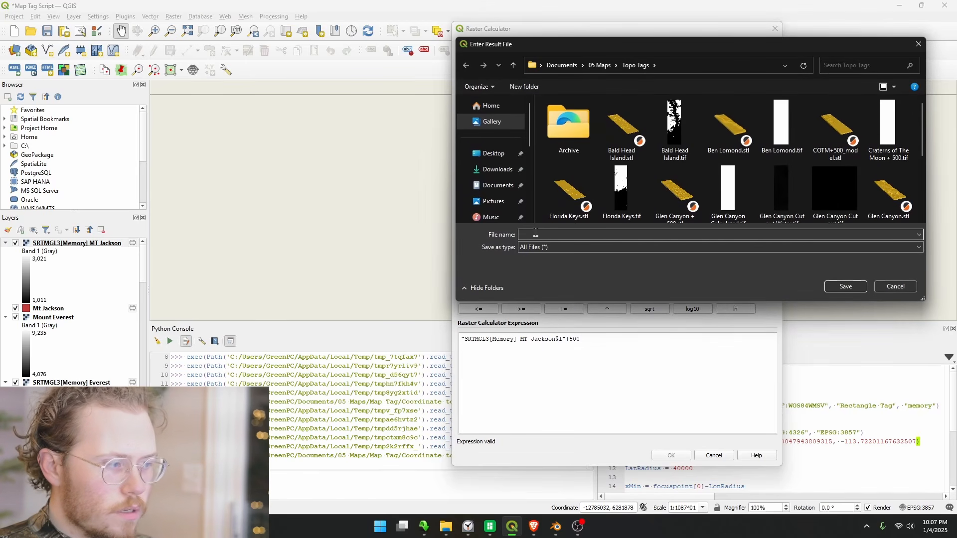
type("M")
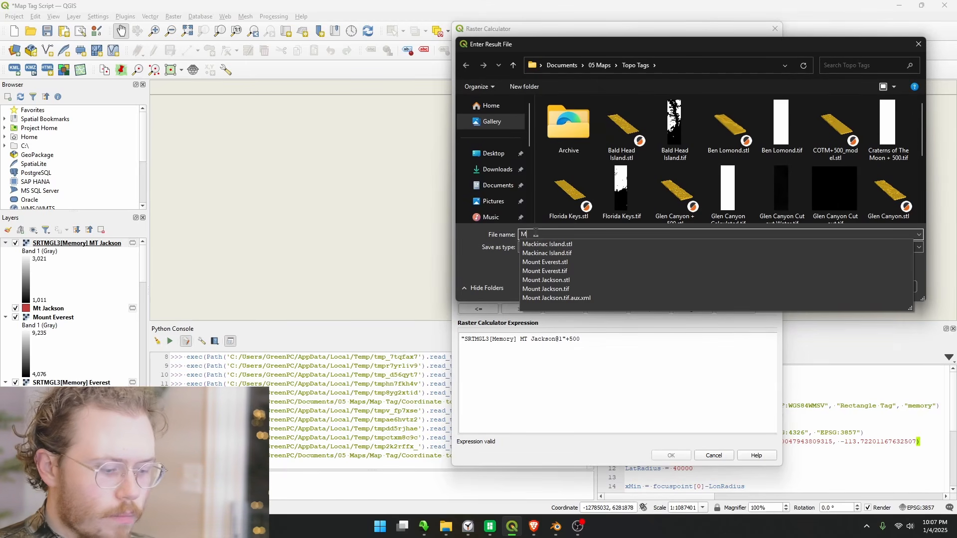
type("ount")
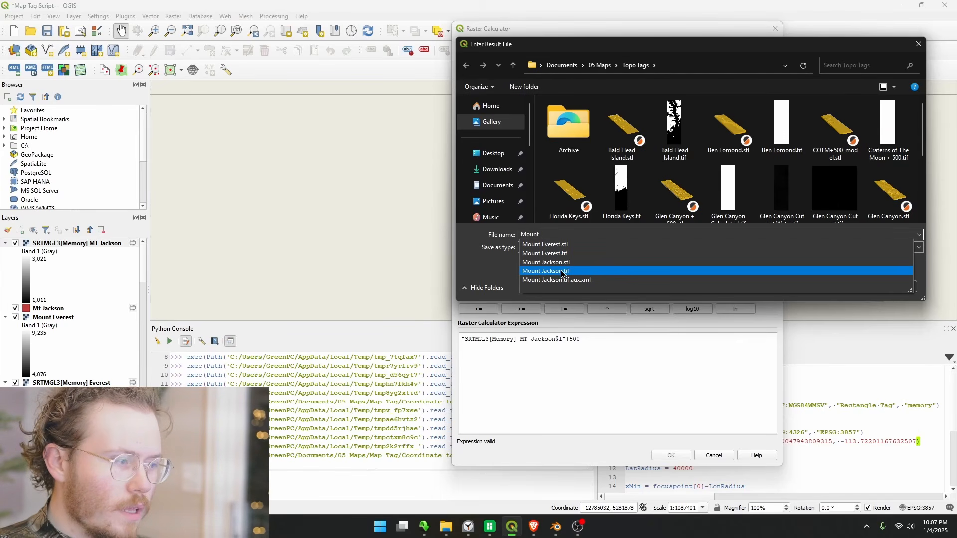
left_click(584, 272)
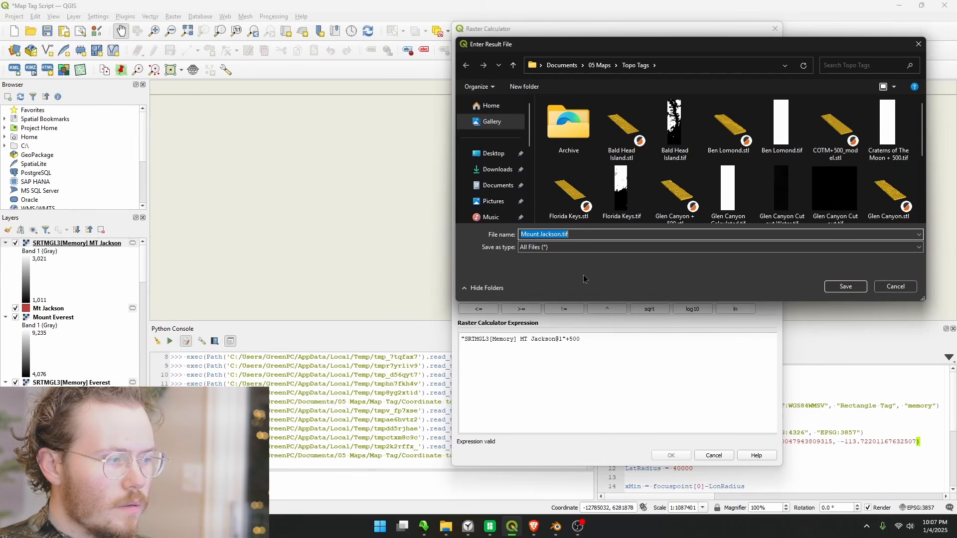
left_click(845, 289)
key("Left")
key("Return")
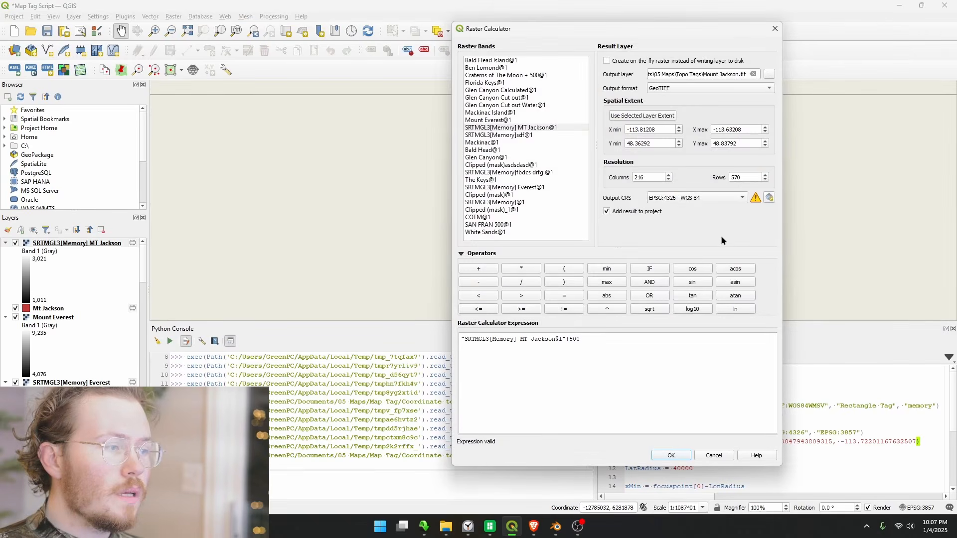
left_click(671, 456)
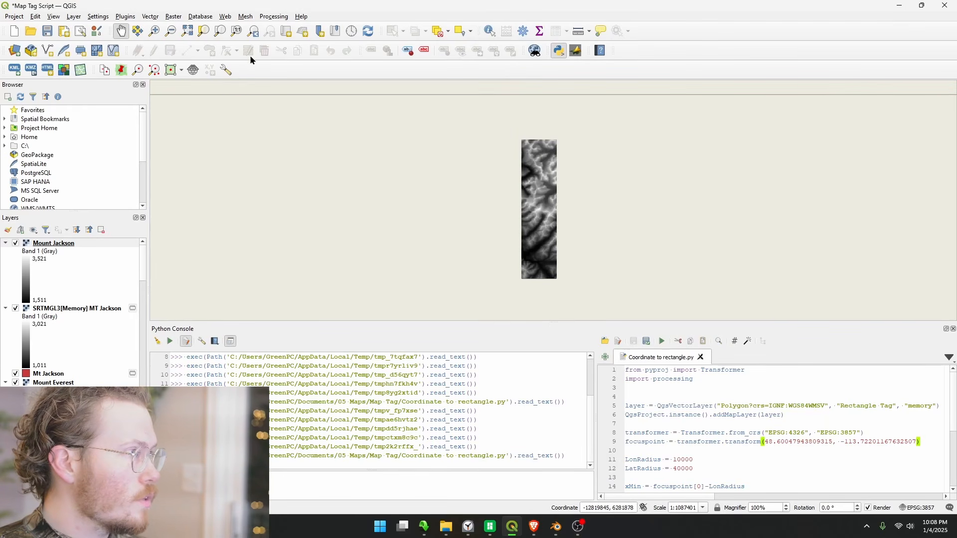
Open the DEMto3D DEM 3D printing tool, choose the Mount Jackson raster and take the print extent from the Mount Jackson layer
left_click(174, 17)
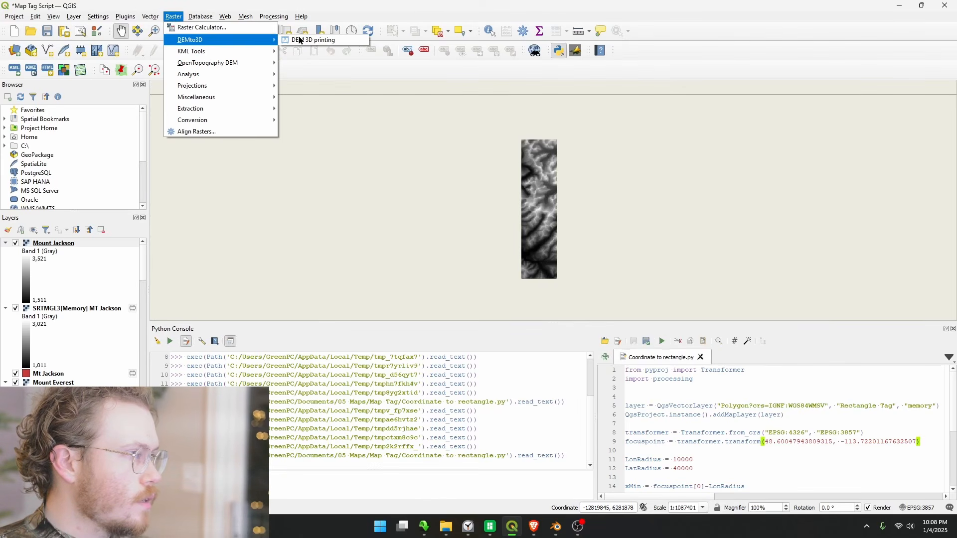
left_click(311, 41)
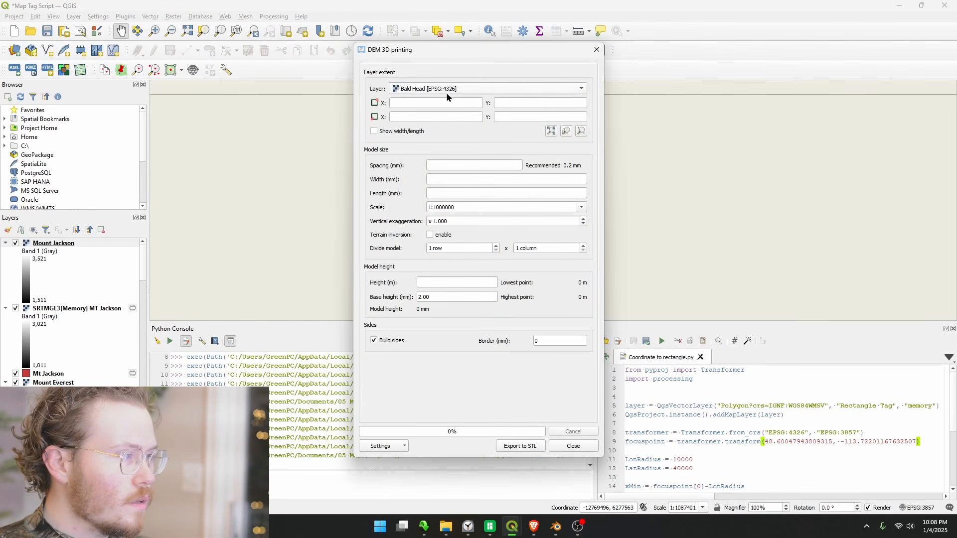
left_click(448, 89)
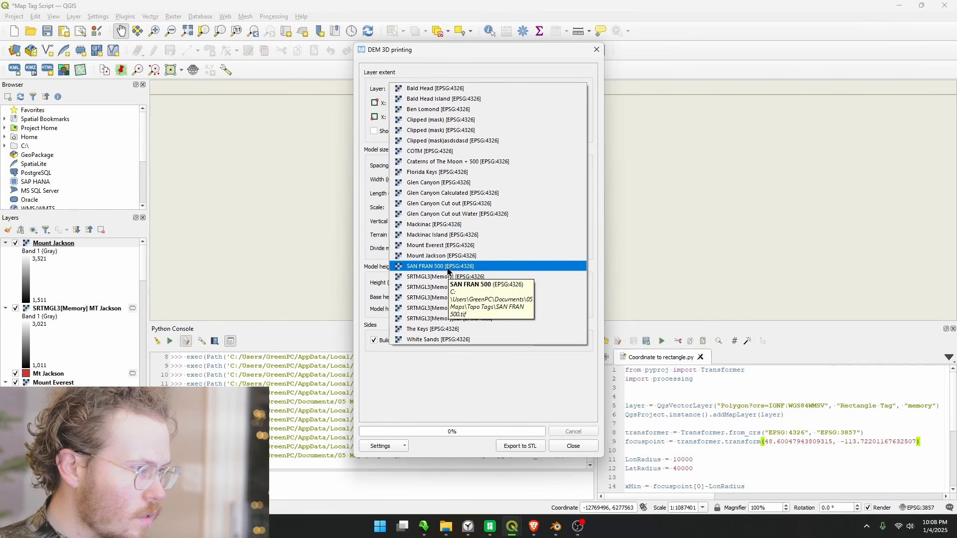
left_click(459, 256)
left_click(566, 131)
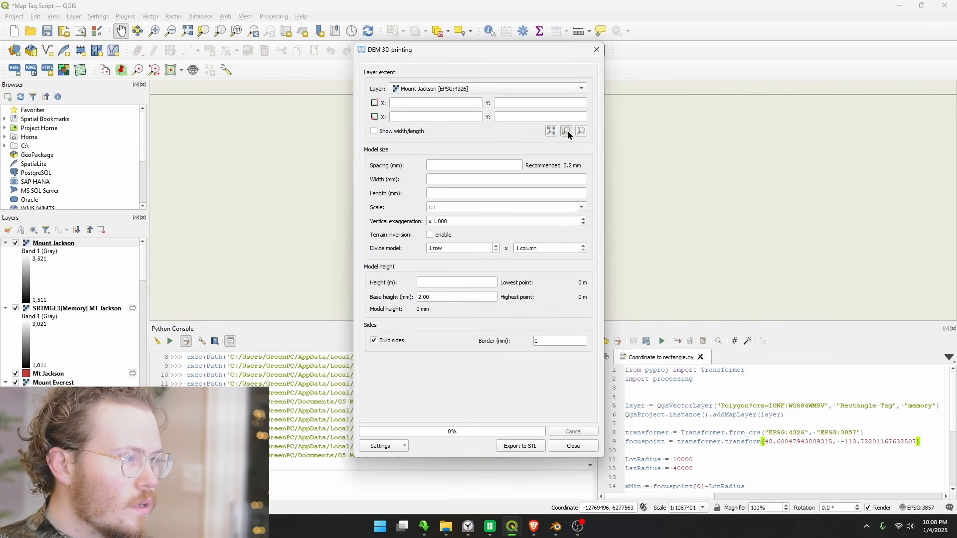
left_click(490, 248)
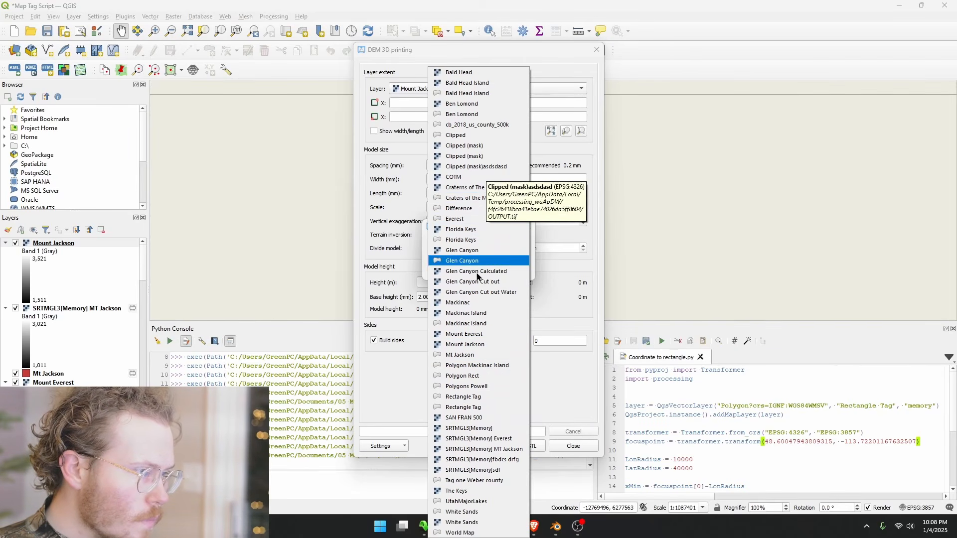
left_click(473, 346)
left_click(472, 271)
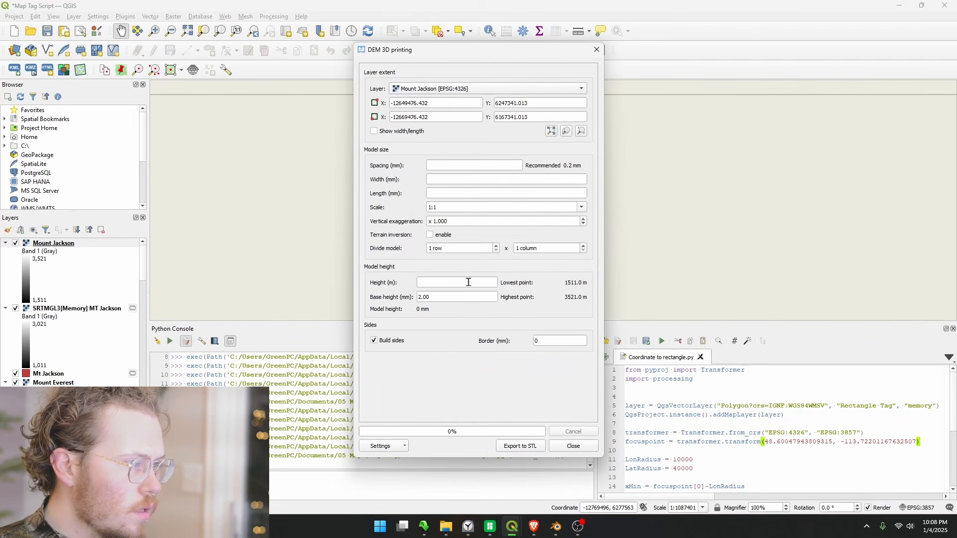
Set the 3D model's spacing to 0.2 mm and its width to 22.86 mm
left_click(447, 167)
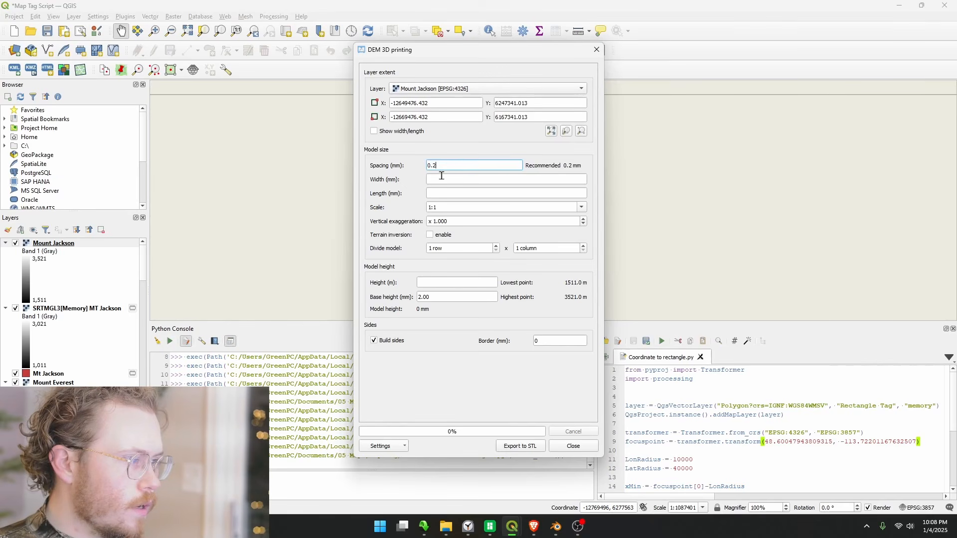
left_click(440, 177)
left_click(423, 527)
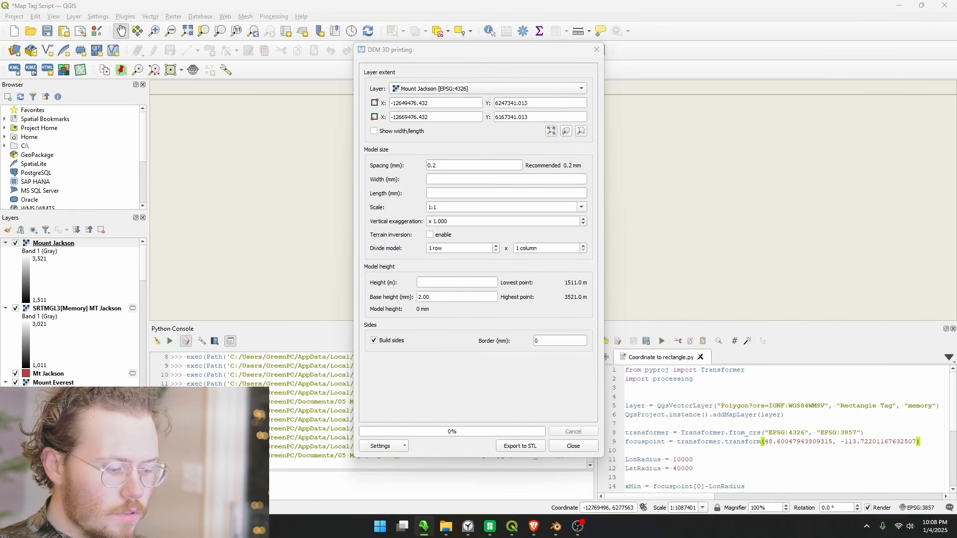
left_click(438, 180)
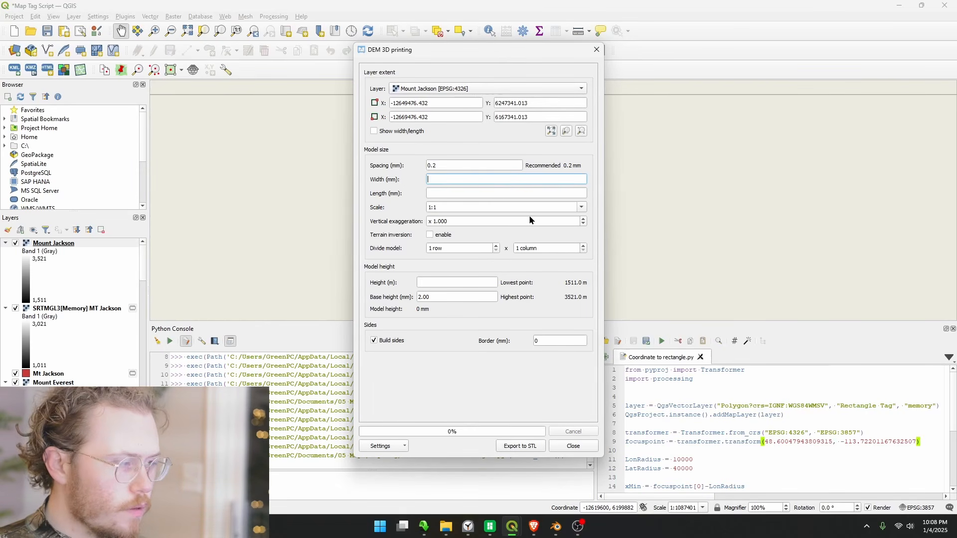
type("22.86")
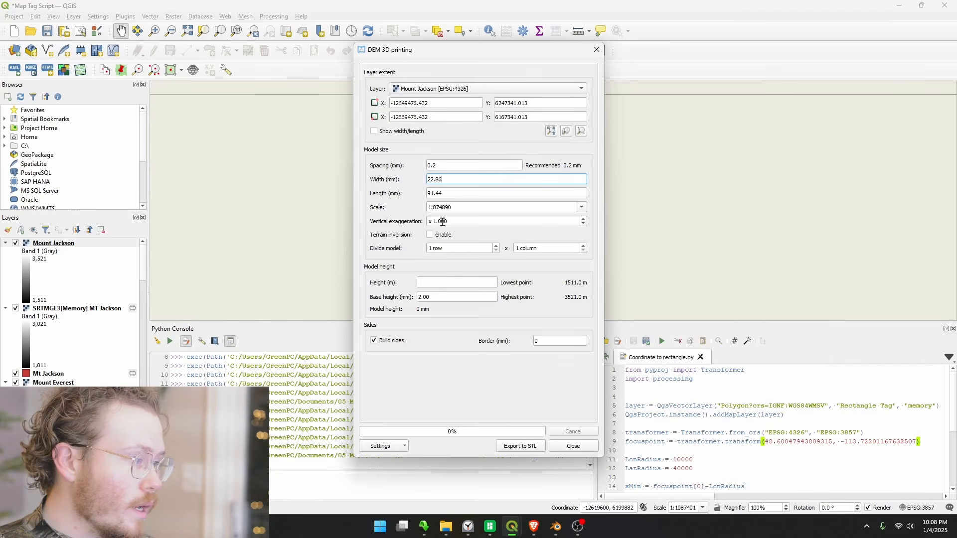
Set the model height to 0 m and the base height to 0.32 mm, and turn off building sides
left_click(438, 283)
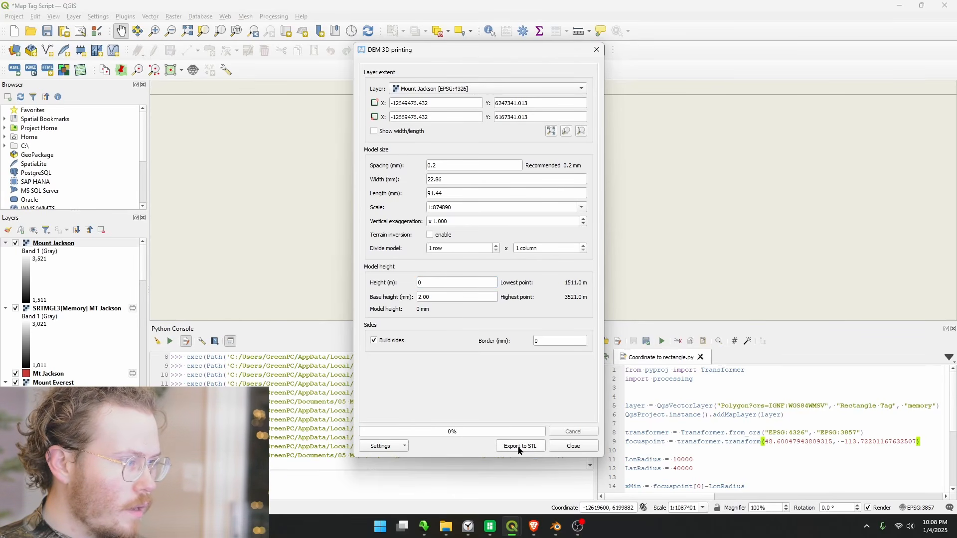
left_click(378, 343)
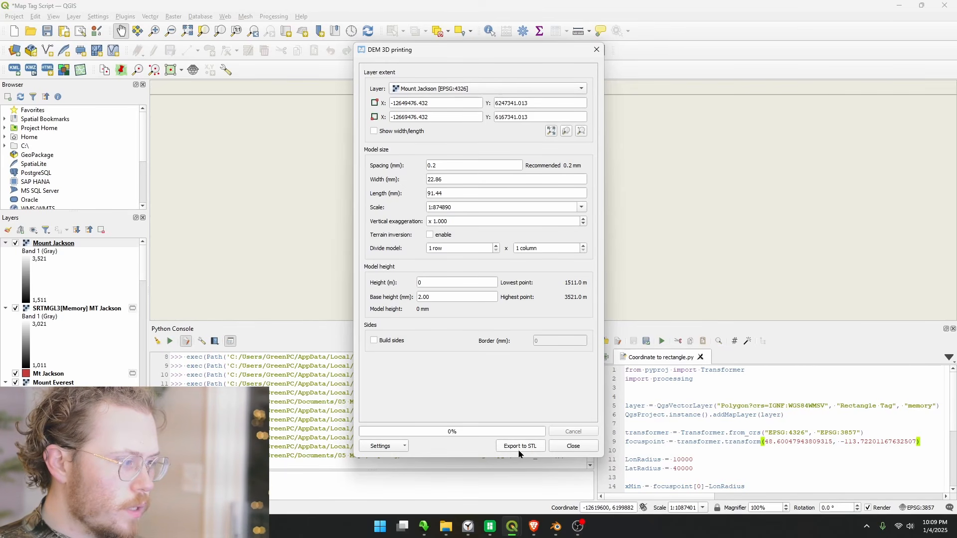
left_click_drag(432, 297, 376, 295)
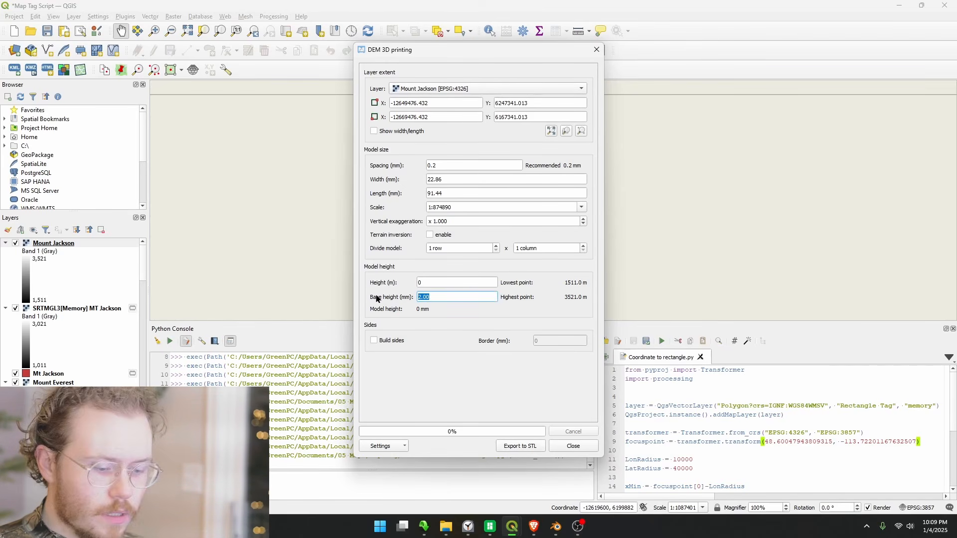
type("0.32")
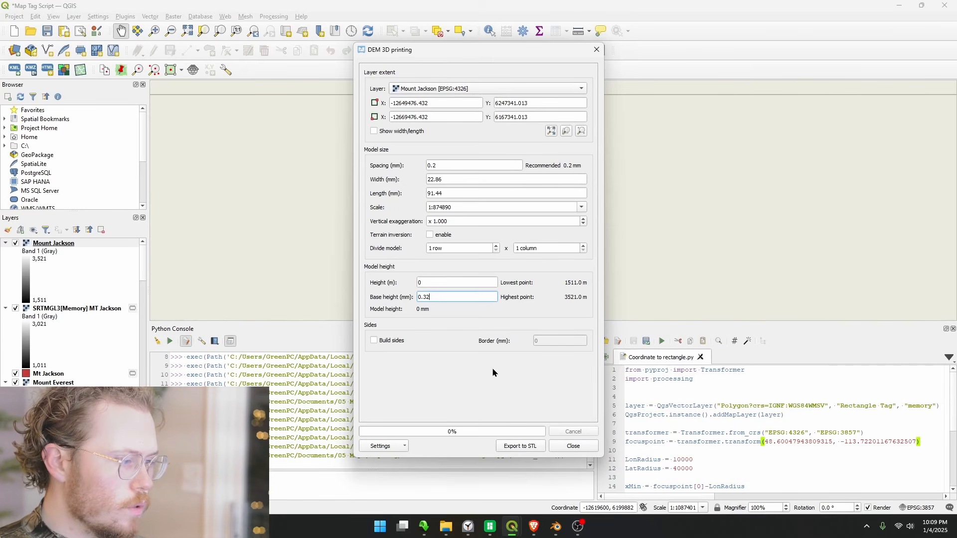
left_click(493, 369)
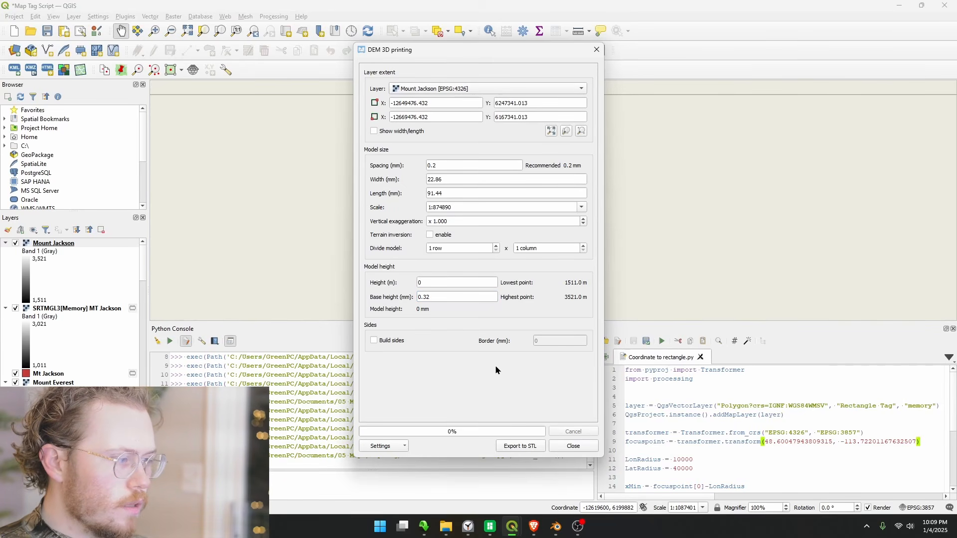
Export the terrain model to the Topo Tags folder as Mount Jackson.stl, replacing the existing file
left_click(529, 451)
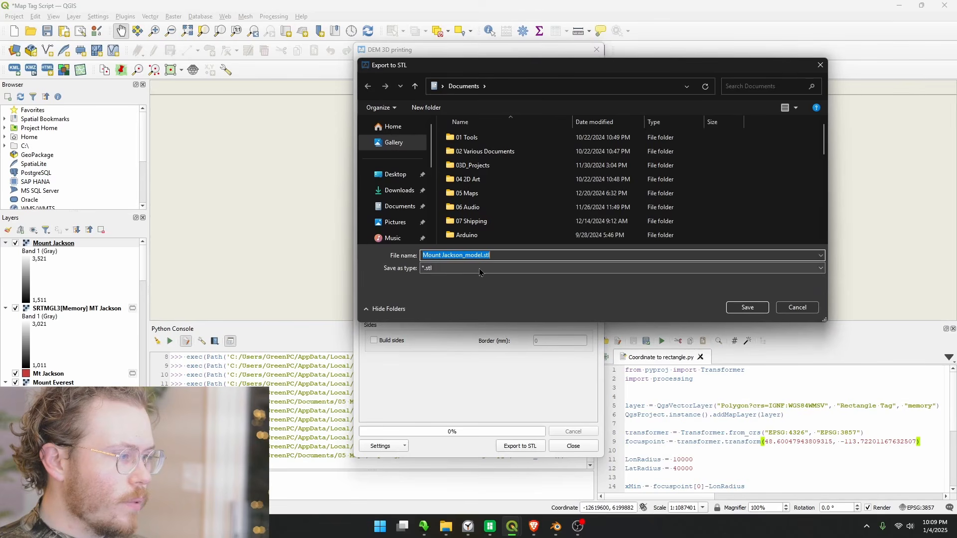
scroll(483, 171, "down", 5)
scroll(483, 189, "up", 5)
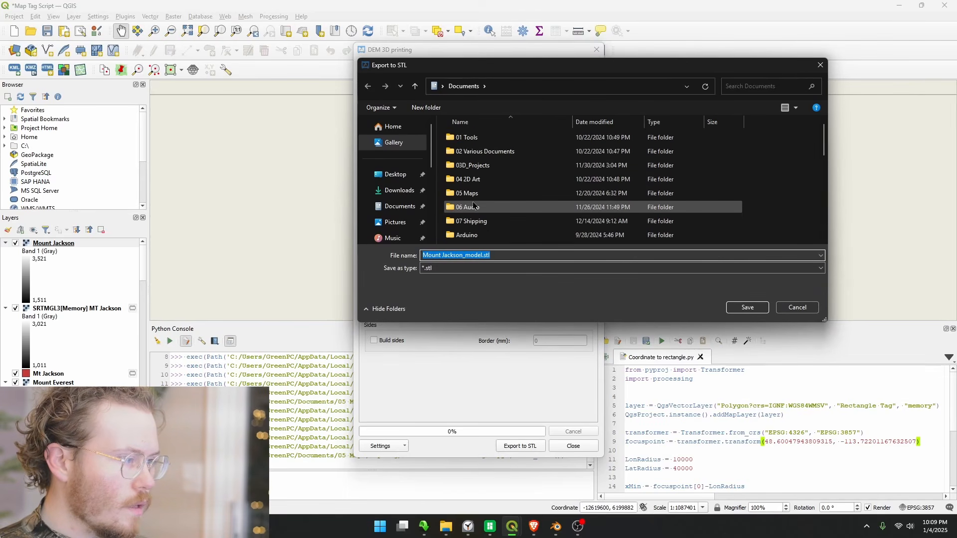
scroll(409, 192, "down", 5)
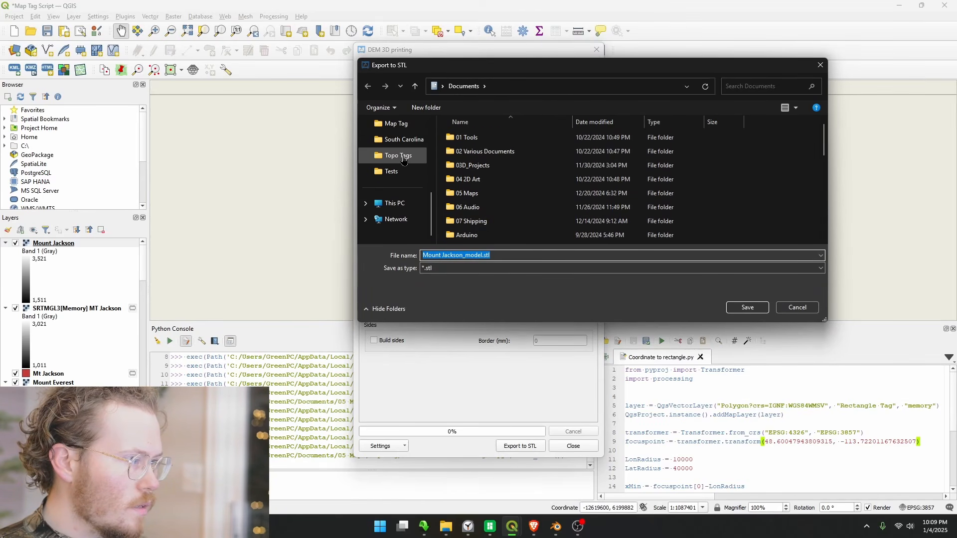
left_click(397, 123)
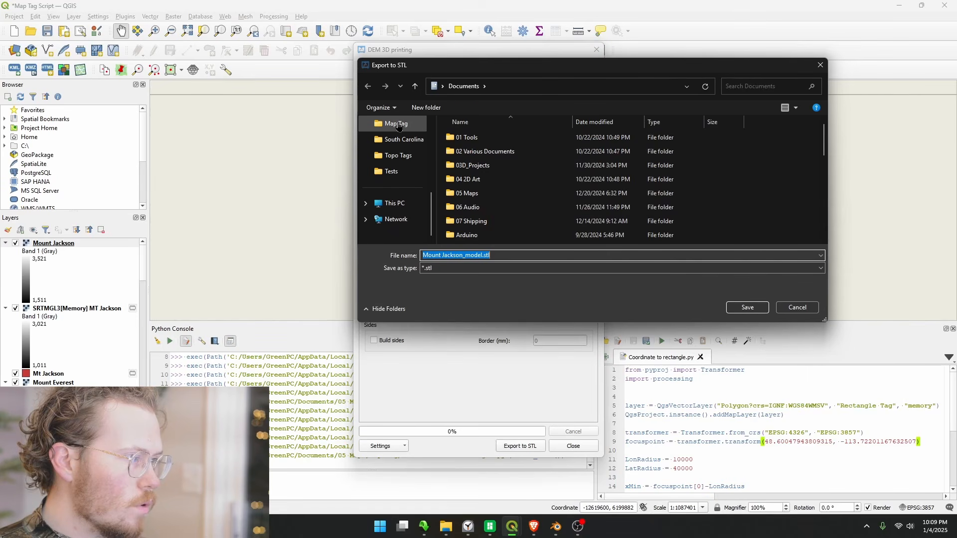
scroll(406, 164, "up", 1)
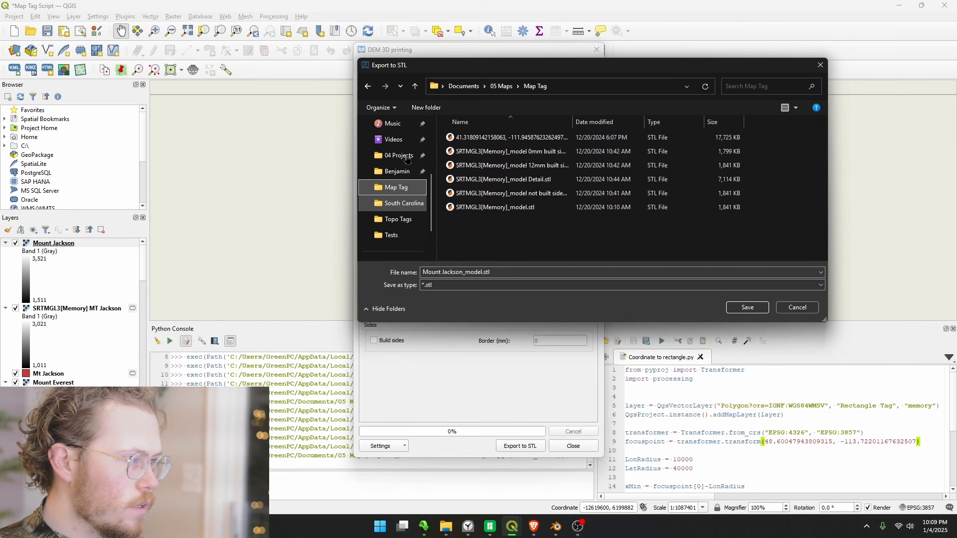
left_click(402, 220)
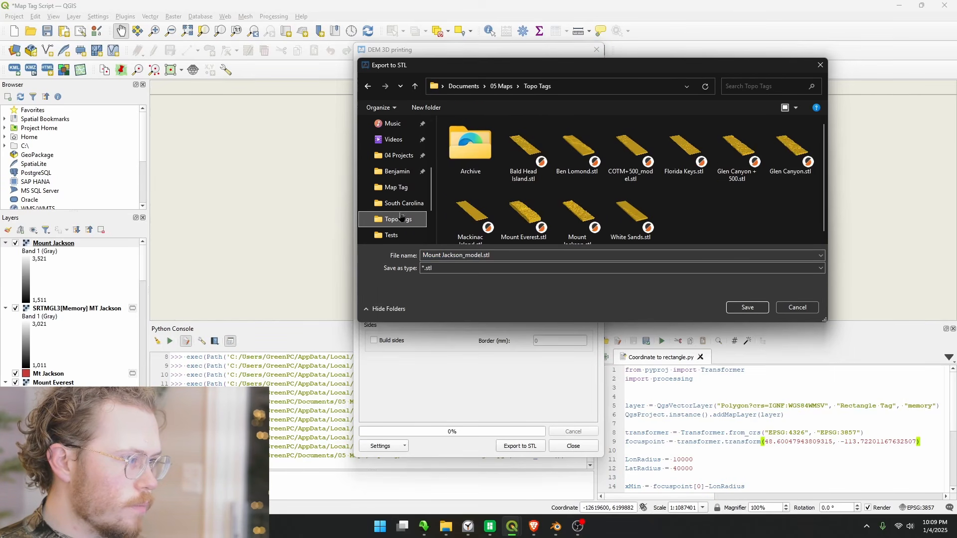
left_click(482, 256)
left_click(483, 256)
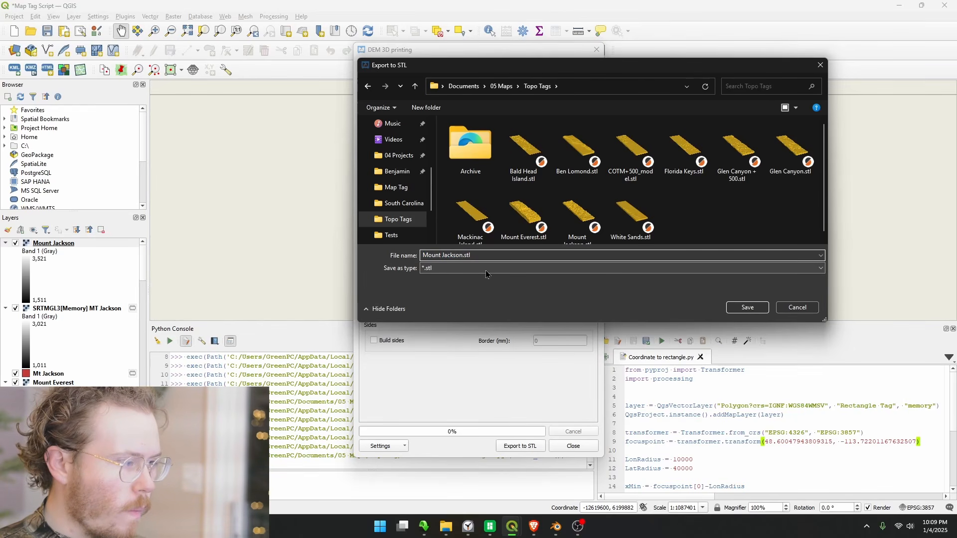
left_click(742, 309)
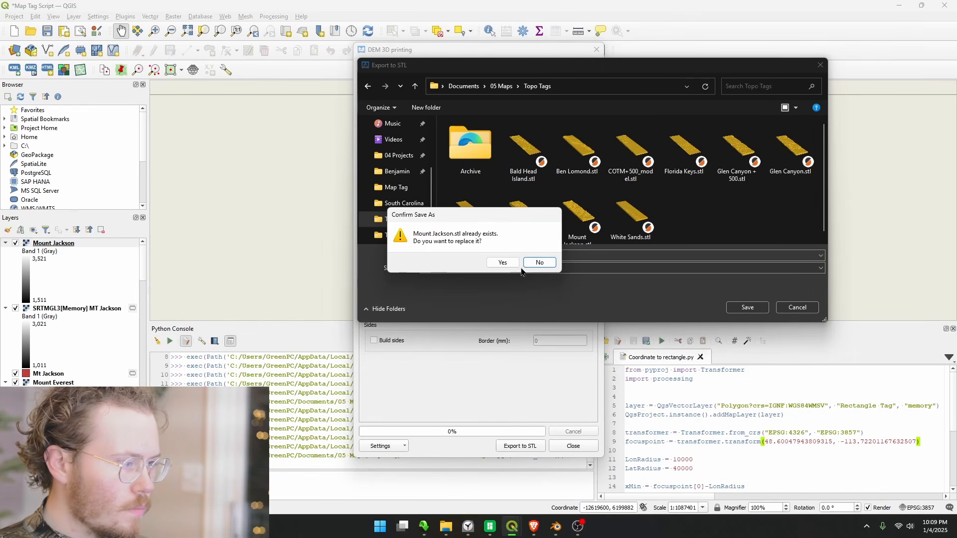
left_click(503, 263)
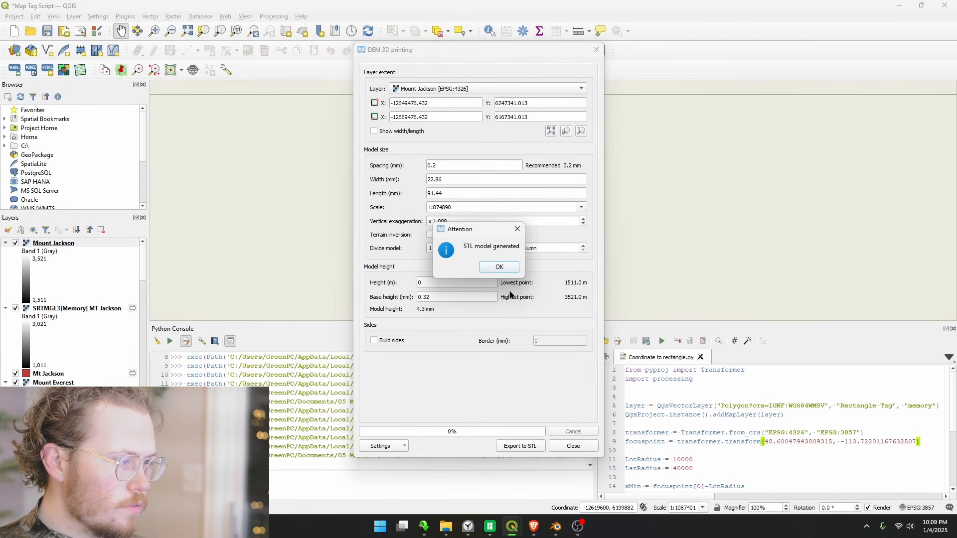
left_click(512, 271)
Import the saved 3D print settings from San Fran.txt in the Archive folder of Topo Tags
left_click(384, 446)
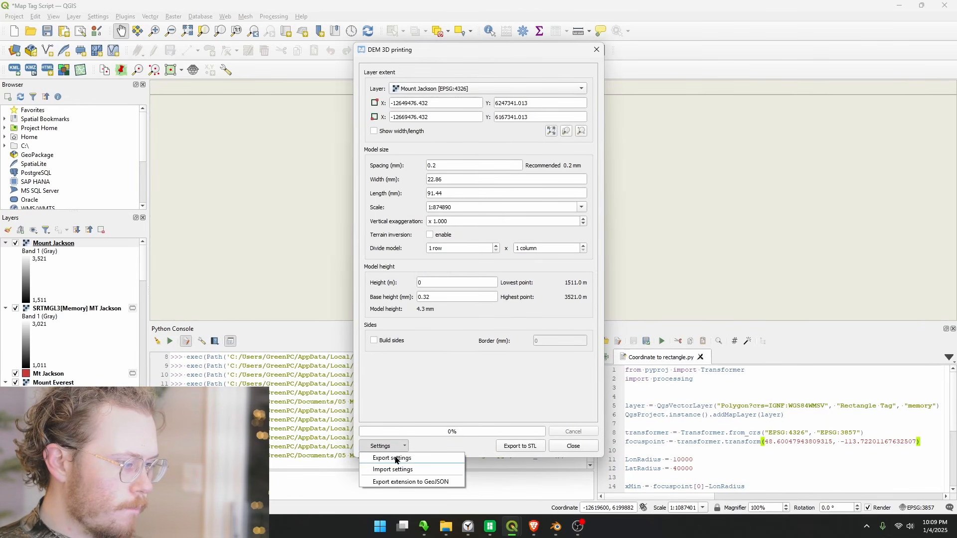
left_click(392, 469)
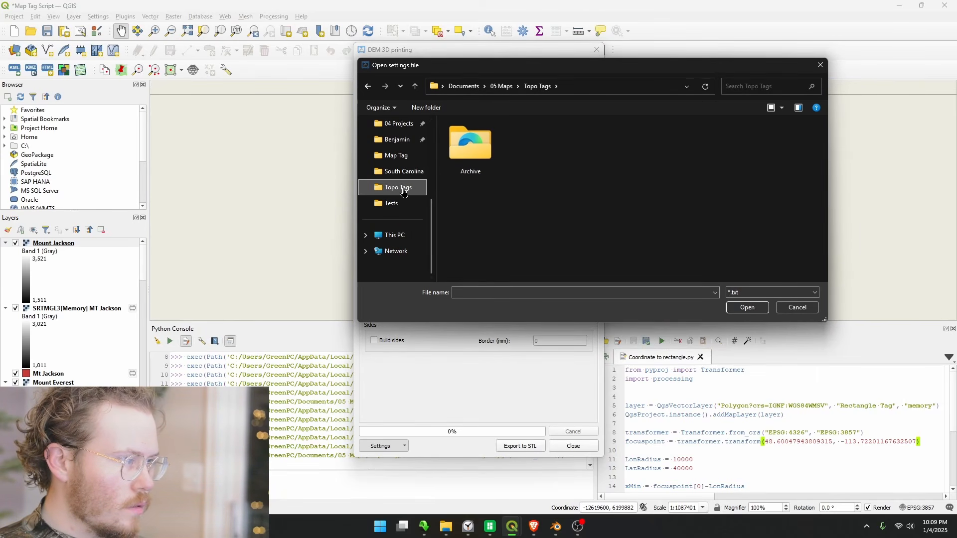
left_click(401, 156)
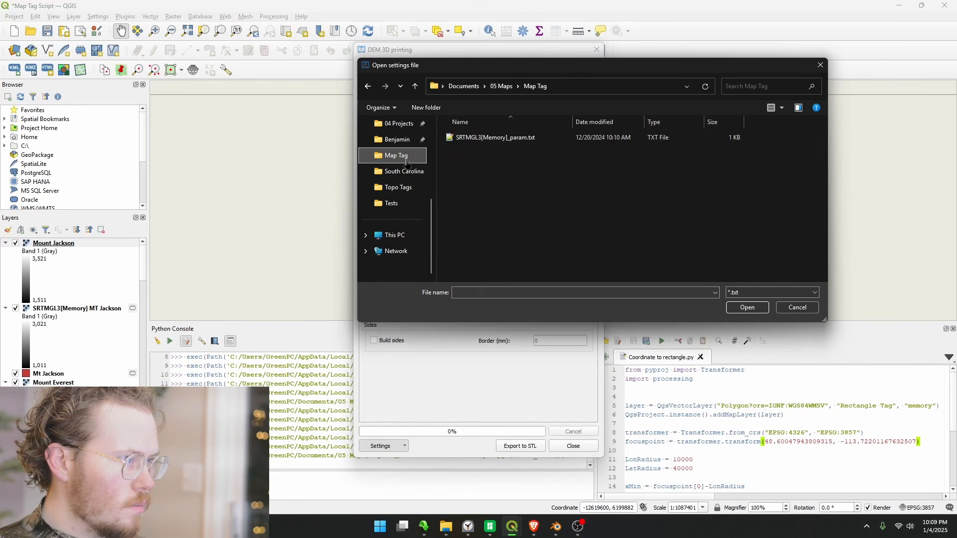
left_click(501, 86)
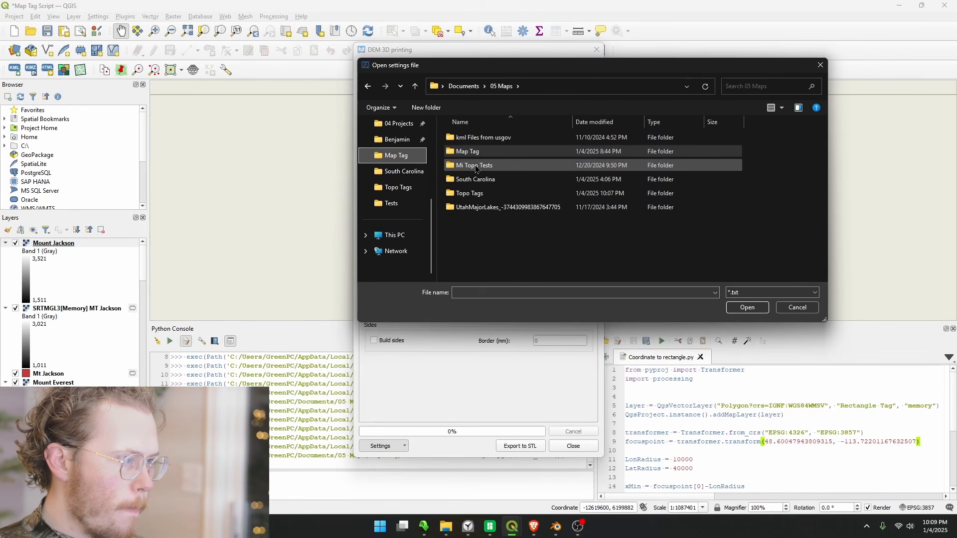
double_click(473, 193)
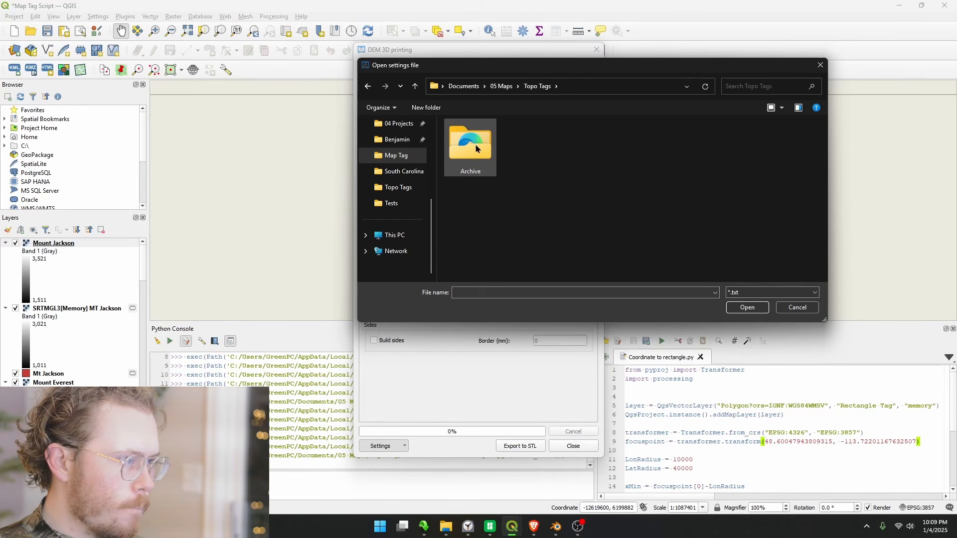
double_click(477, 149)
left_click(473, 165)
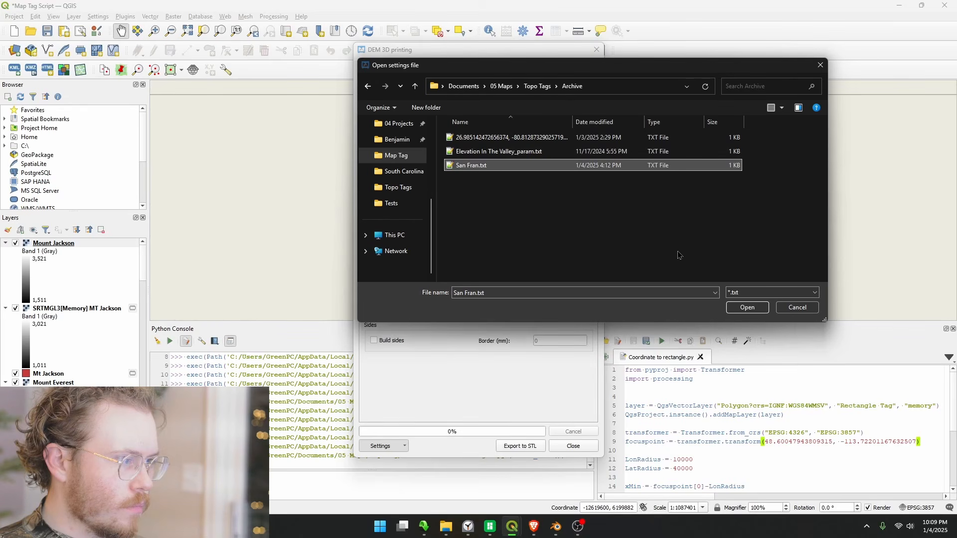
left_click(746, 308)
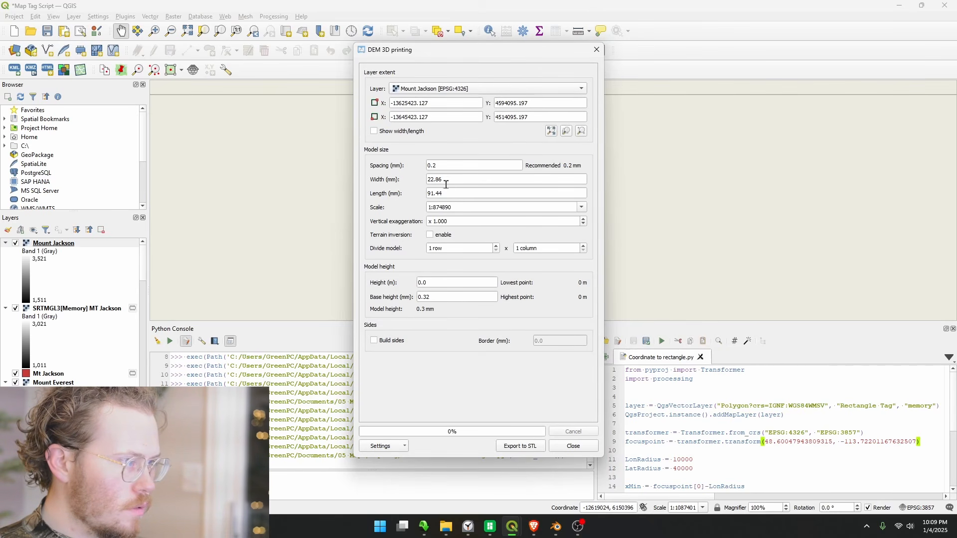
Close the DEM 3D printing tool, minimize QGIS and switch to Blender
left_click(574, 447)
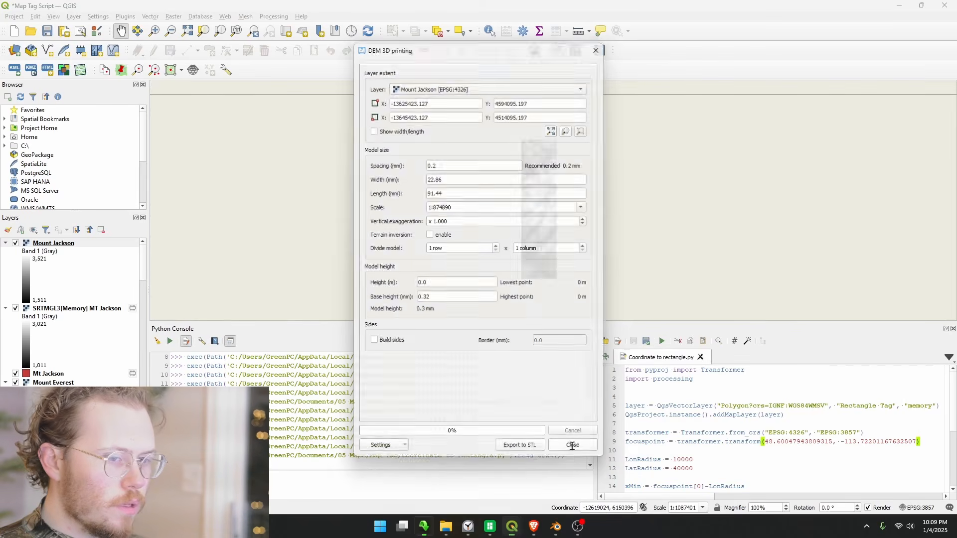
left_click(899, 5)
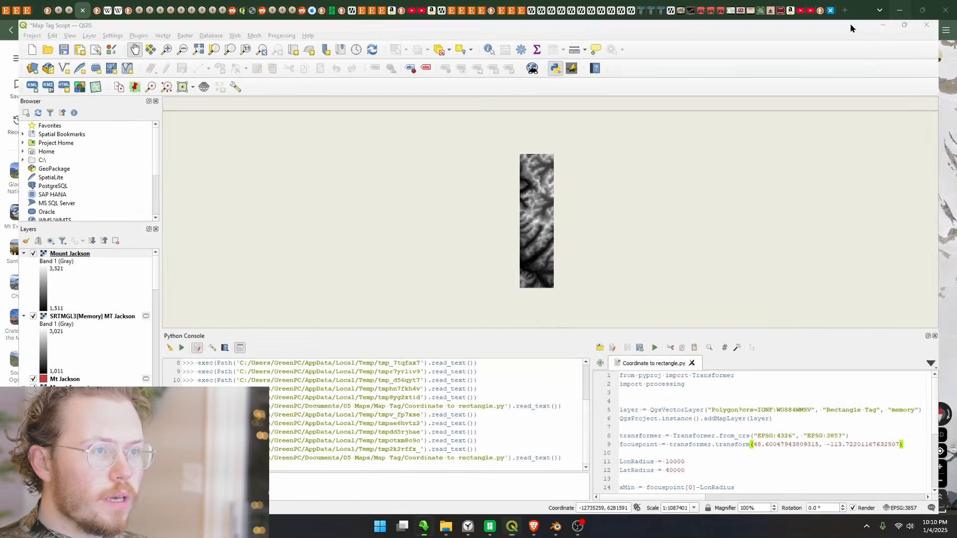
left_click(556, 526)
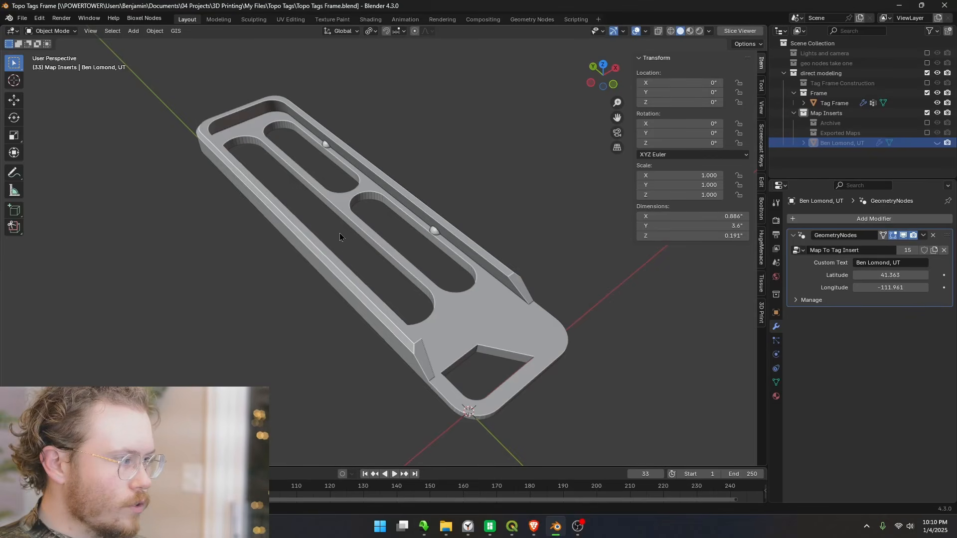
Import Mount Jackson.stl from the Topo Tags folder as an STL mesh with a scale of 0.001
left_click(22, 19)
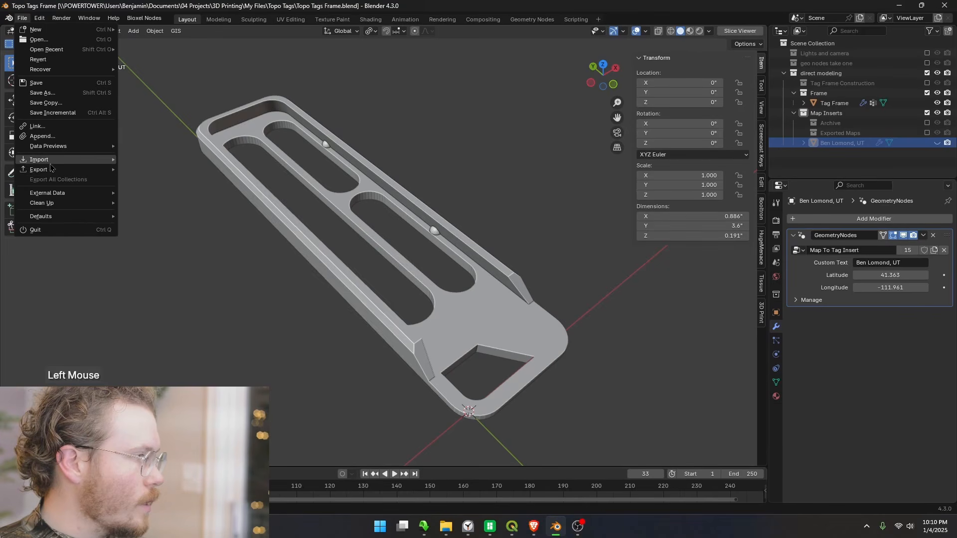
mouse_move(53, 167)
left_click(144, 220)
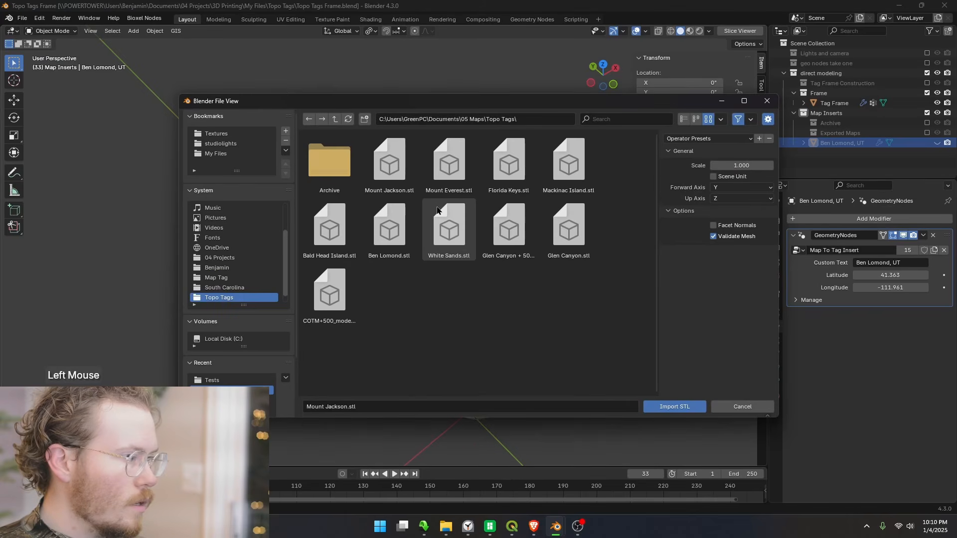
left_click(389, 165)
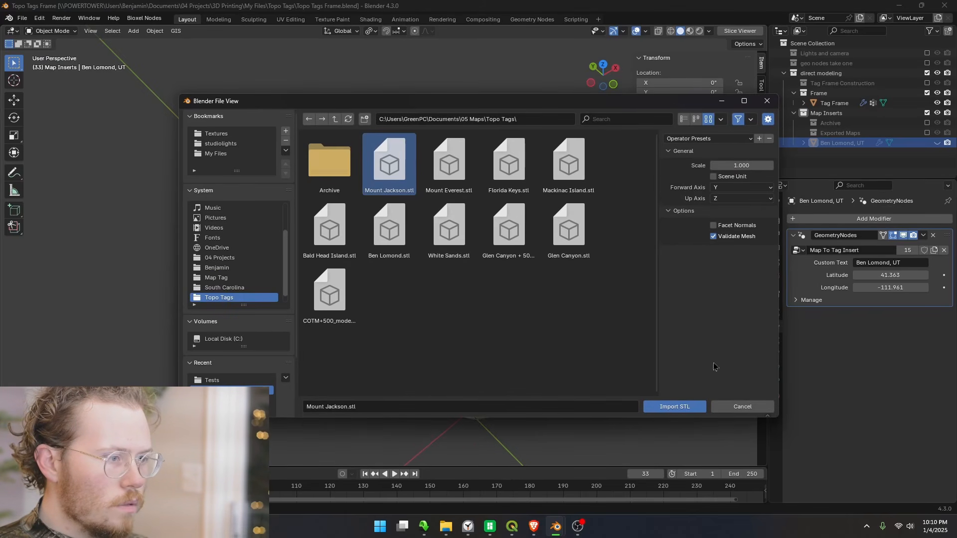
left_click(734, 165)
type("0")
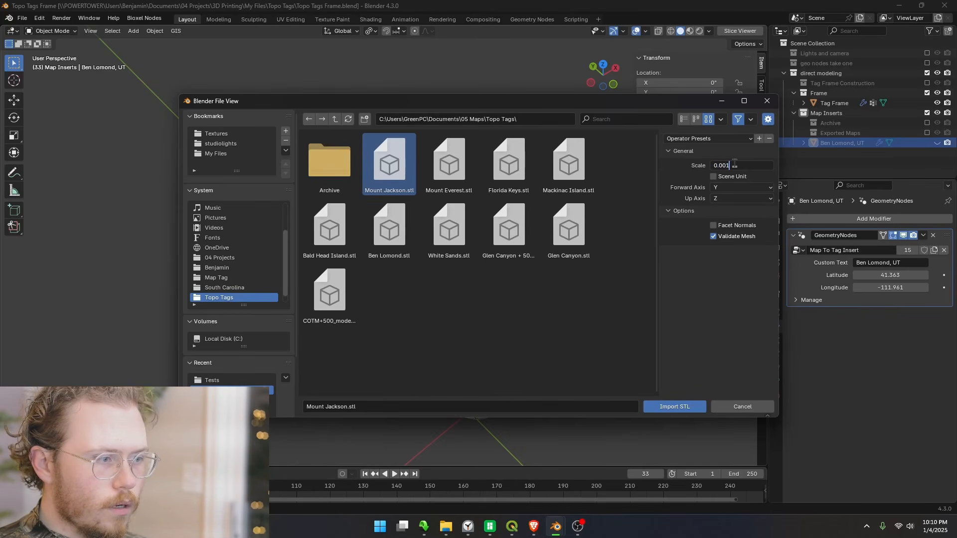
key("Return")
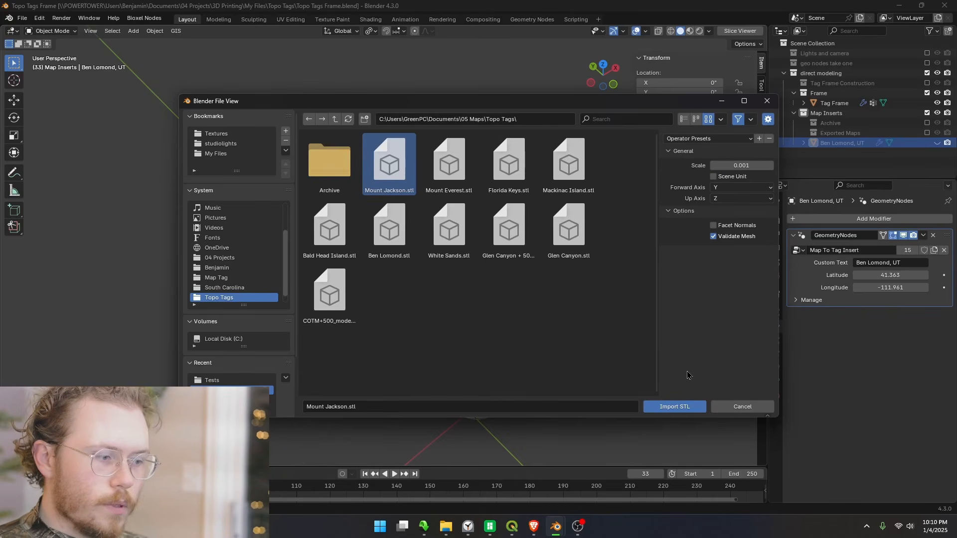
left_click(676, 407)
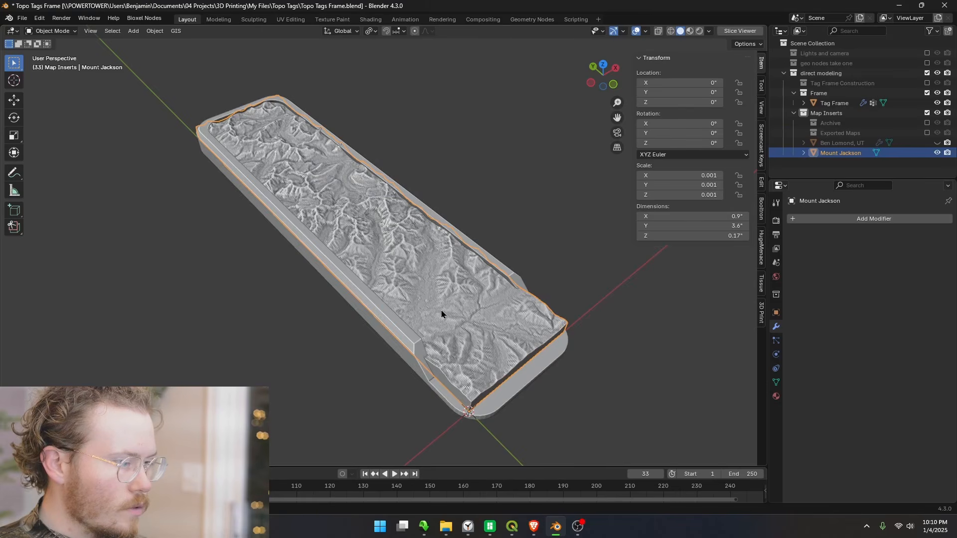
Add a Geometry Nodes modifier to the Mount Jackson mesh and turn off its viewport display
left_click_drag(442, 313, 711, 252)
left_click(864, 220)
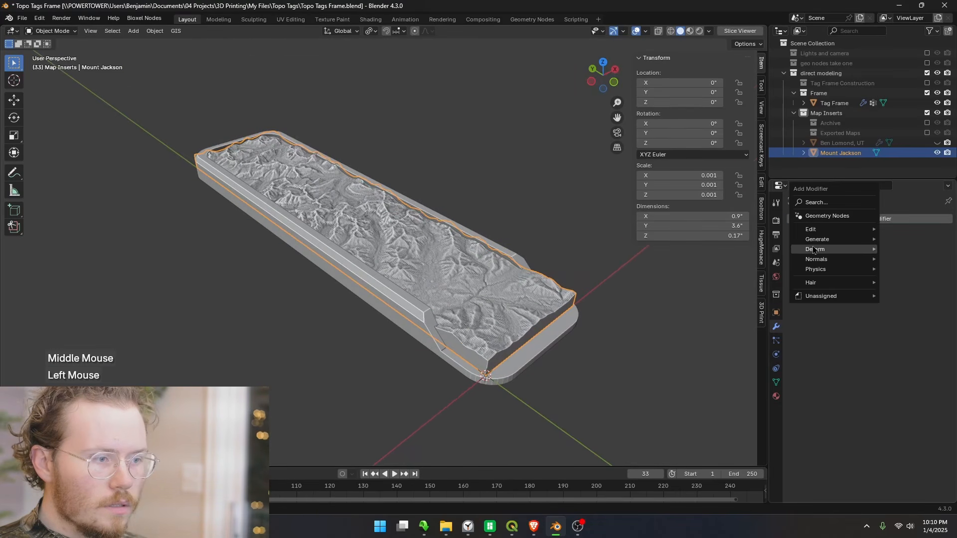
left_click(855, 217)
left_click(905, 234)
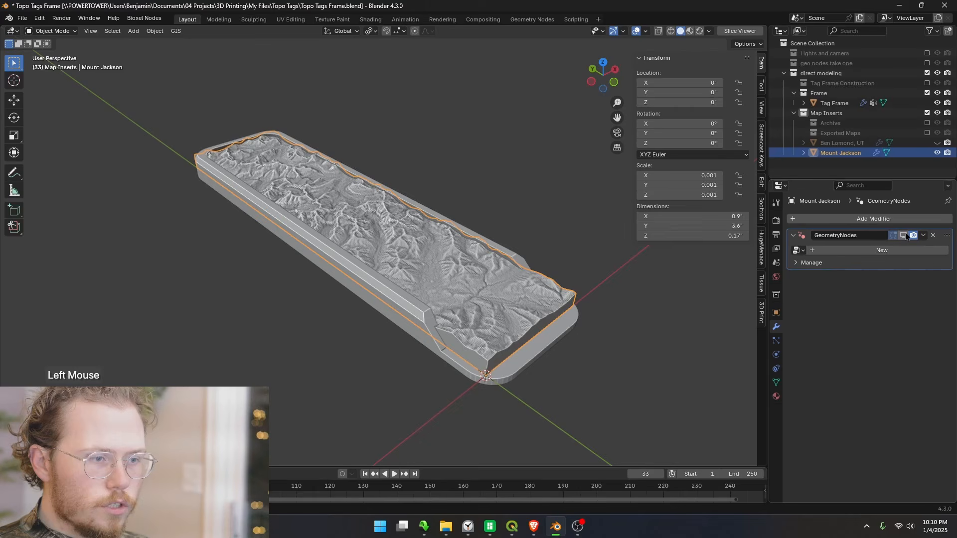
Assign the existing Map To Tag Insert node group to the Mount Jackson mesh's Geometry Nodes modifier
left_click(874, 252)
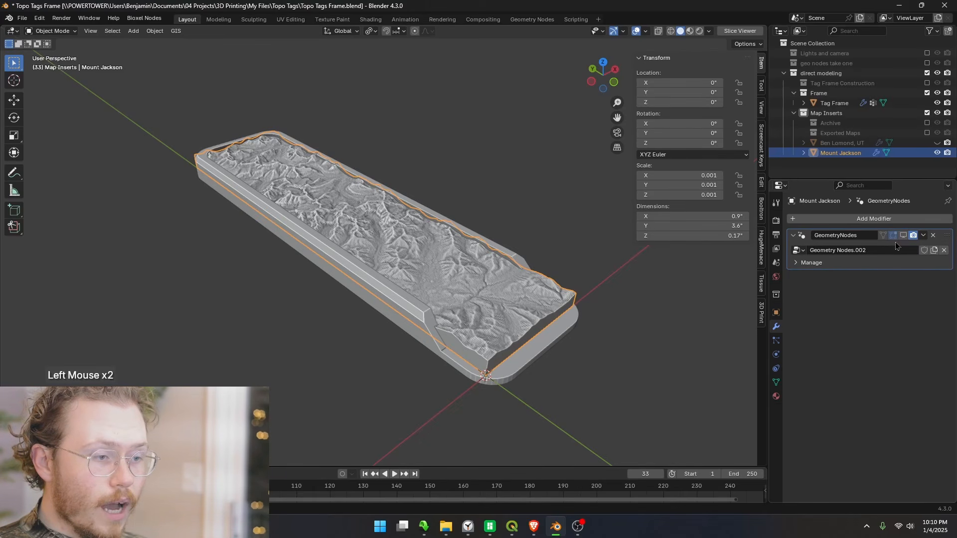
key("ctrl+z")
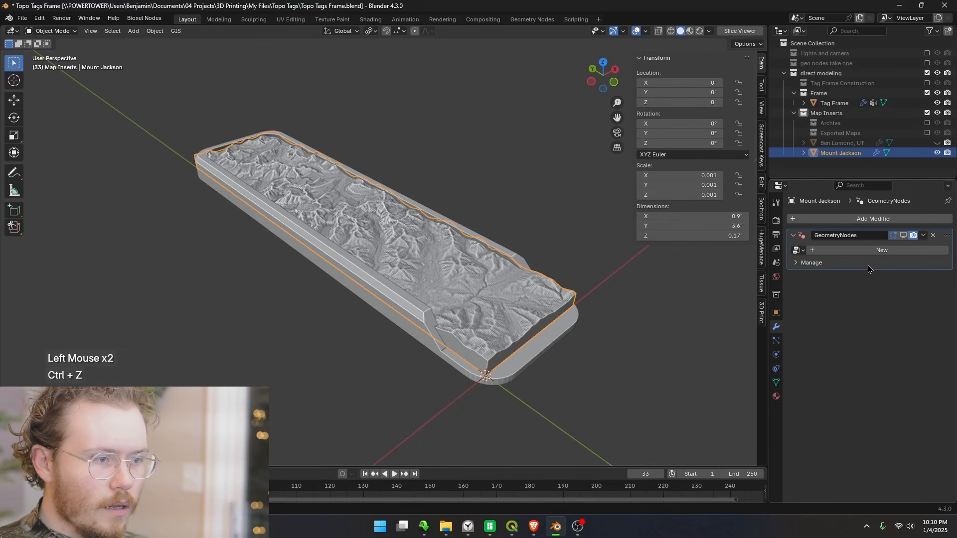
left_click(799, 254)
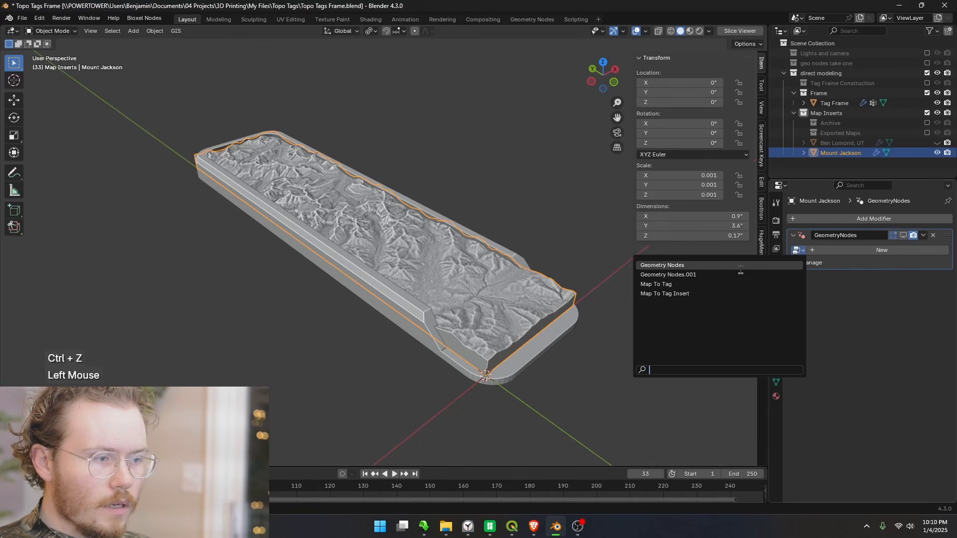
left_click(677, 285)
left_click(798, 250)
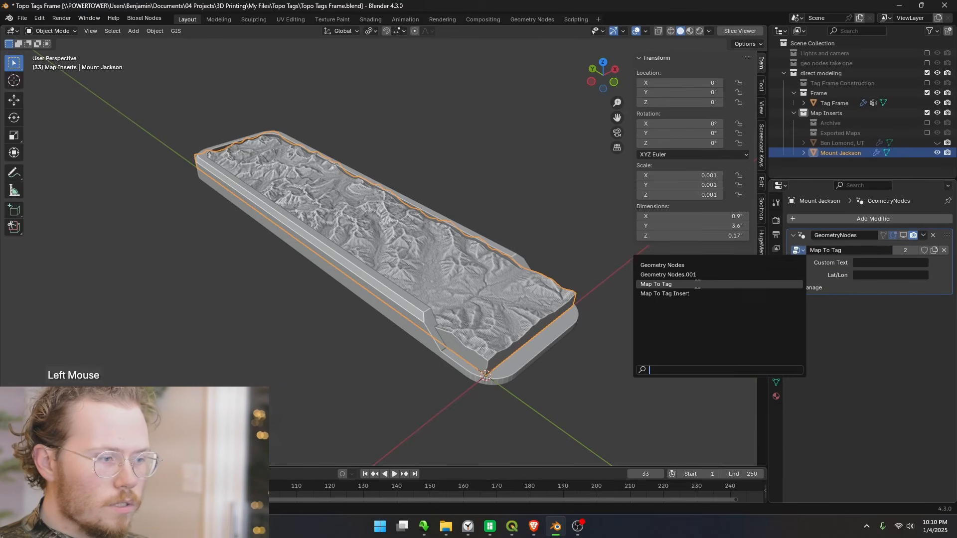
left_click(677, 295)
Set the modifier's custom text to Mount Jackson
double_click(895, 262)
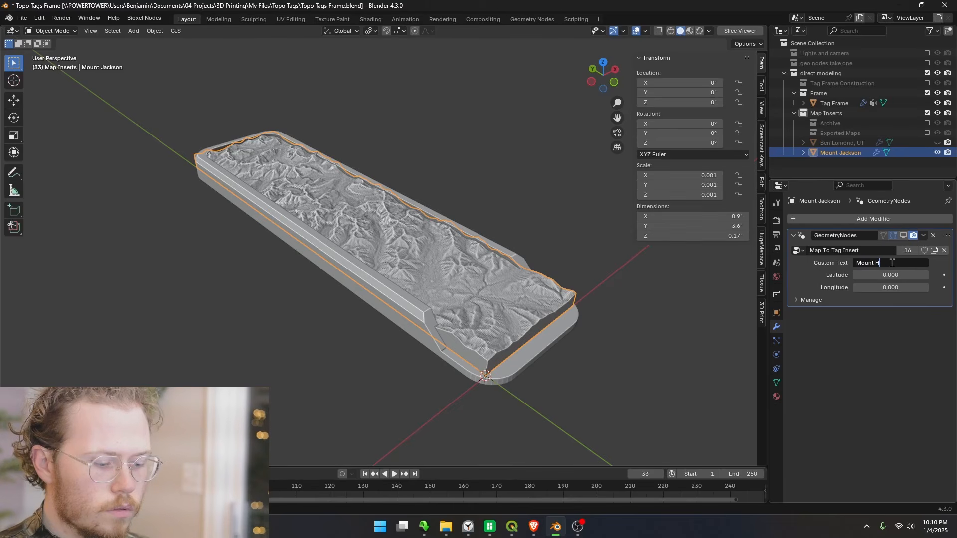
type("Jackson")
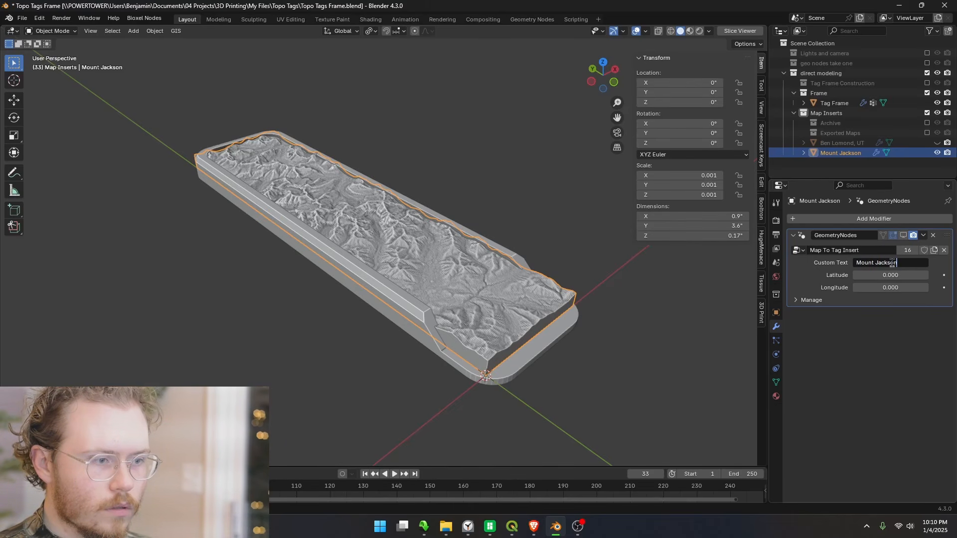
key("Return")
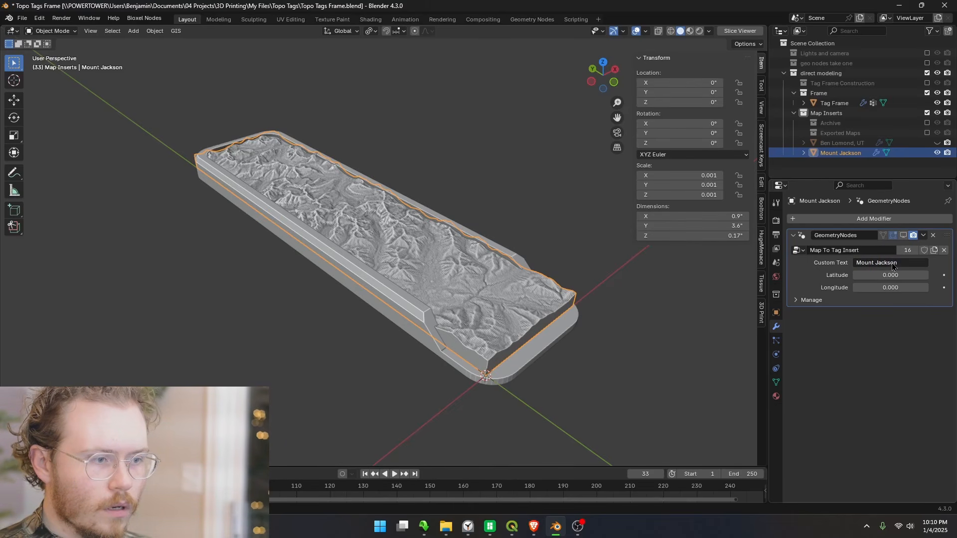
Copy the latitude 48.60047943809315 from the focus point line of the QGIS script into the Blender modifier's Latitude value
left_click(512, 527)
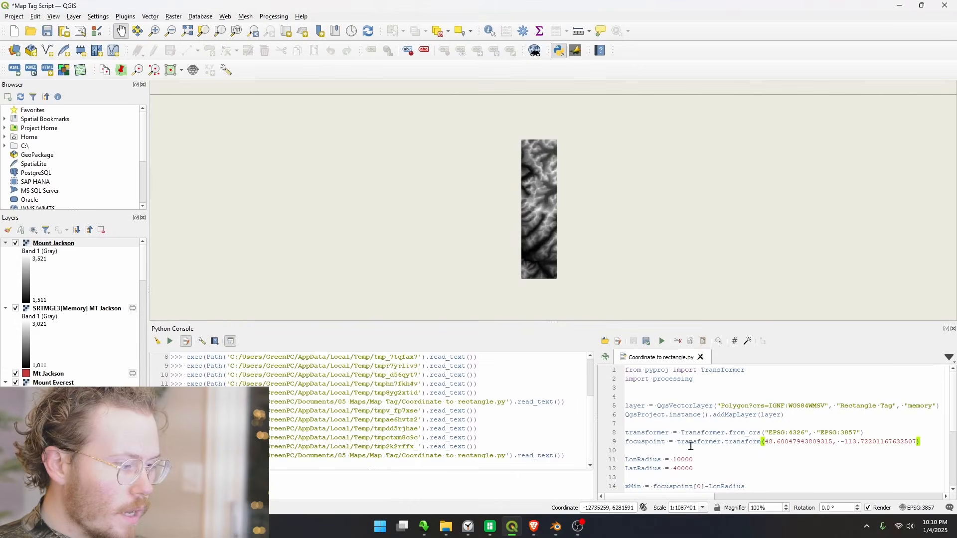
left_click_drag(764, 444, 834, 443)
key("ctrl+c")
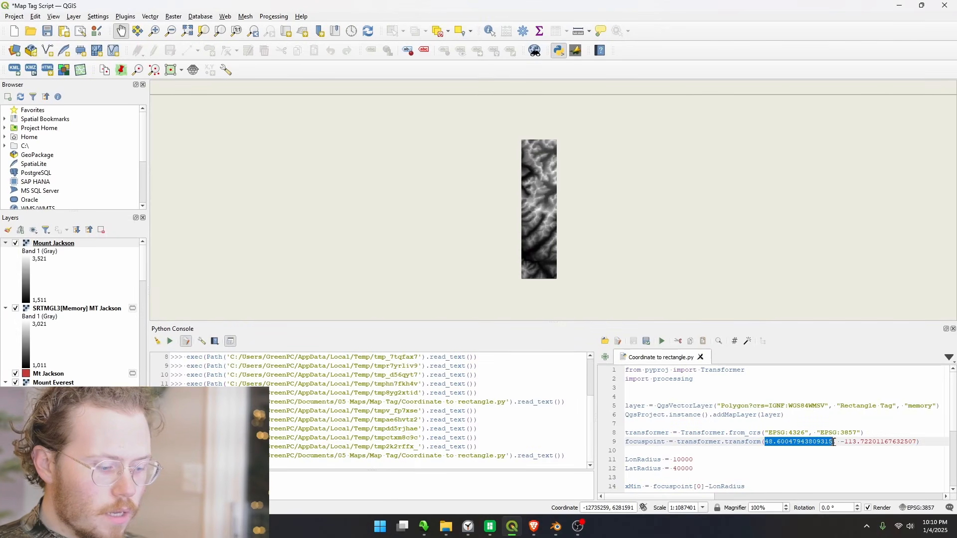
left_click(556, 527)
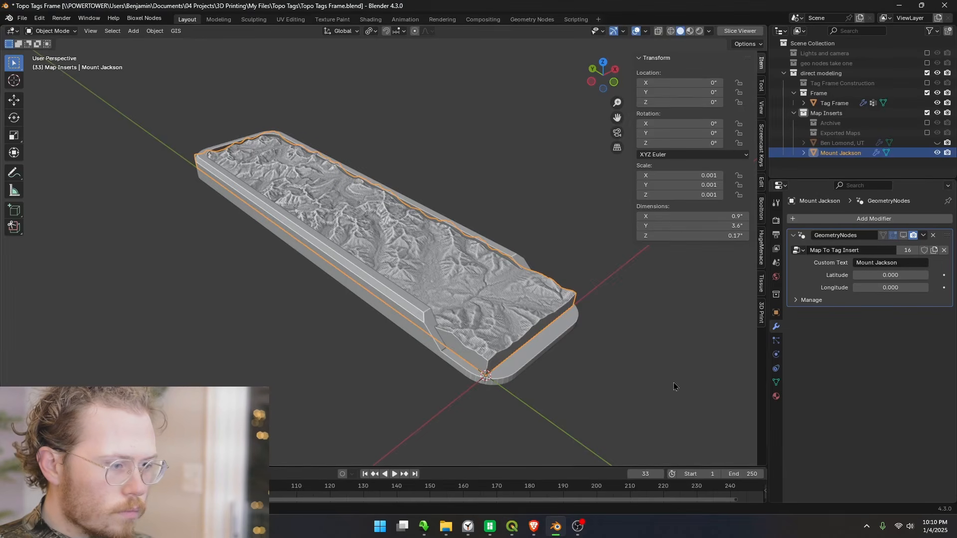
left_click(881, 275)
key("ctrl+v")
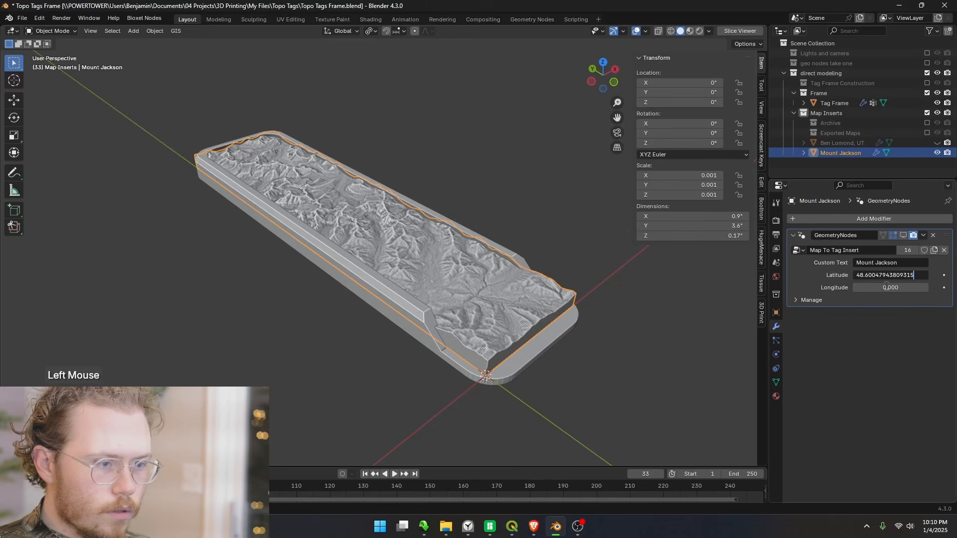
left_click(890, 288)
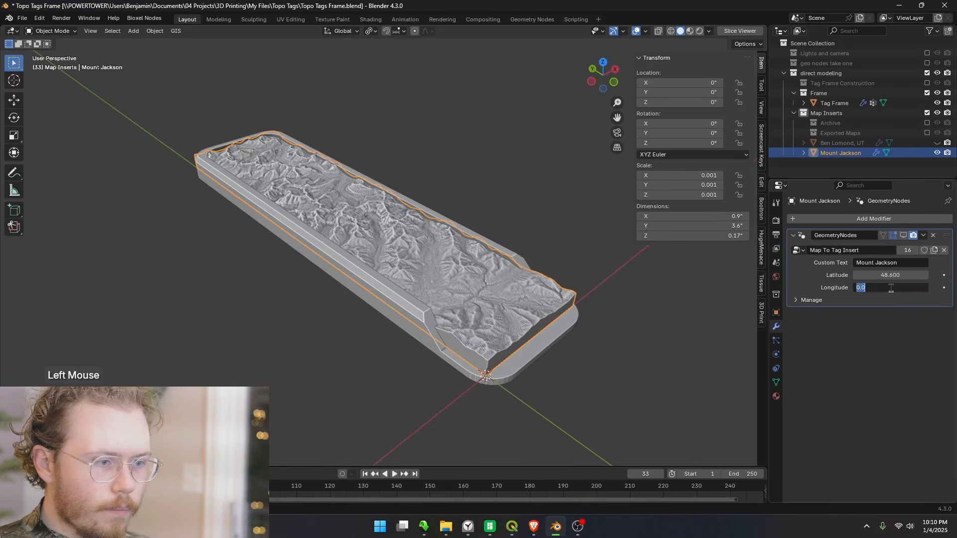
Copy the longitude -113.72201167632507 from the QGIS script into the Blender modifier's Longitude value and turn the modifier's viewport display back on
left_click(511, 526)
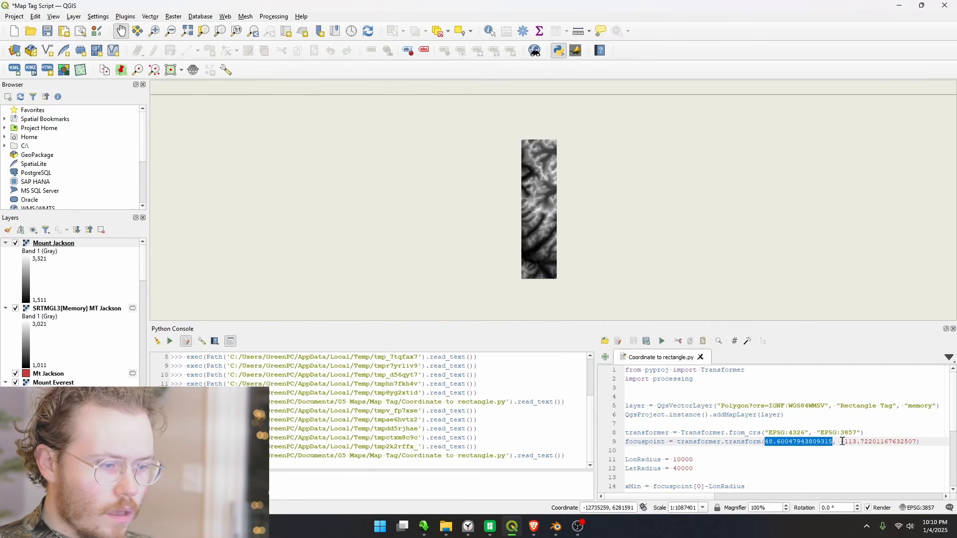
left_click_drag(841, 442, 917, 443)
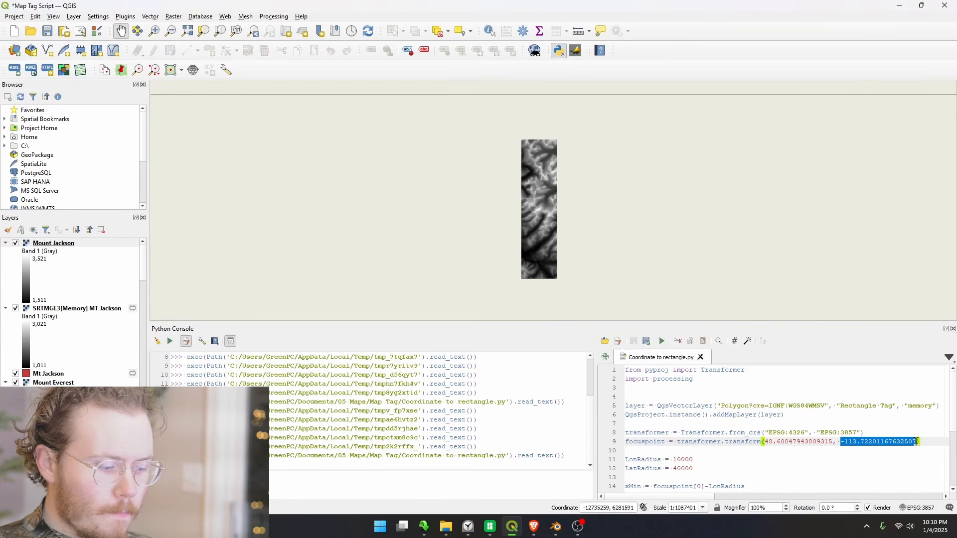
key("ctrl+c")
key("alt+Tab")
left_click(887, 288)
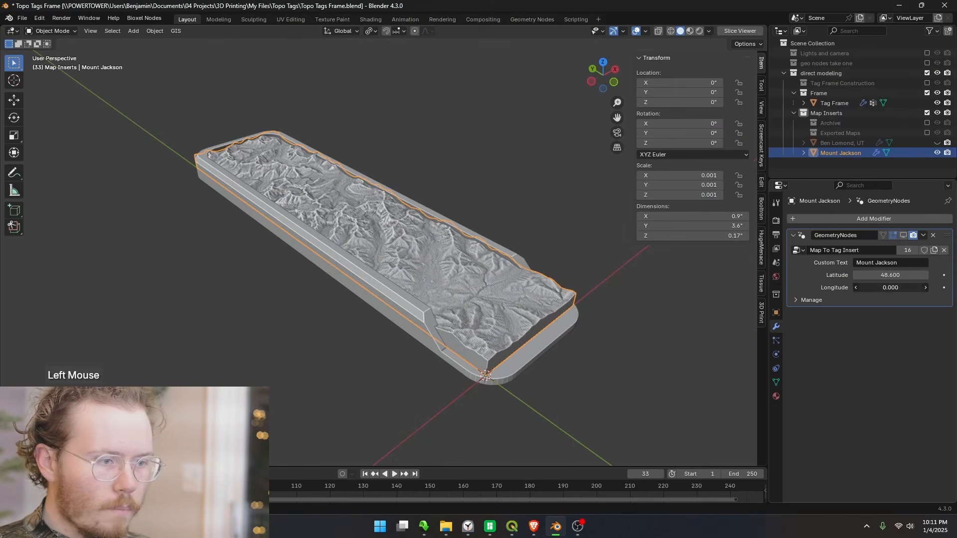
key("ctrl+v")
key("Return")
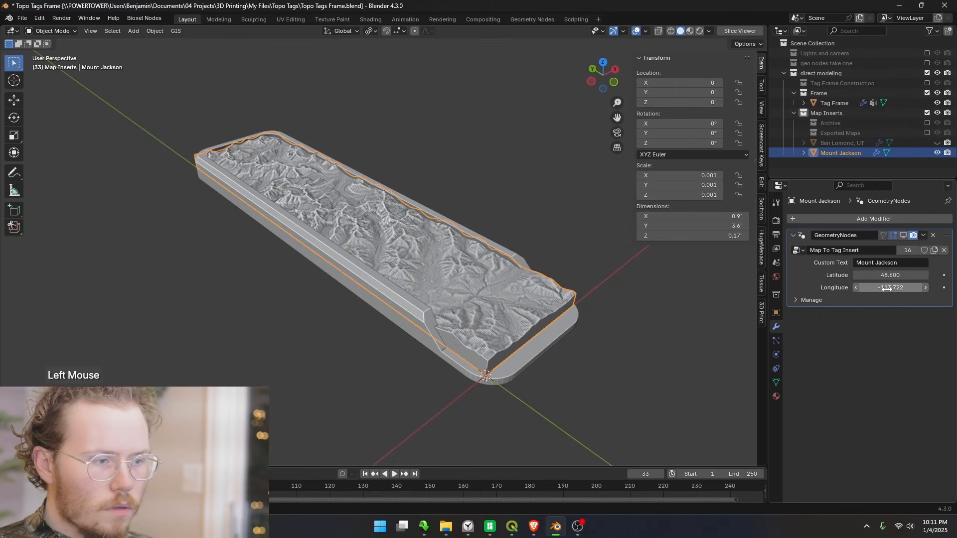
middle_click(425, 236)
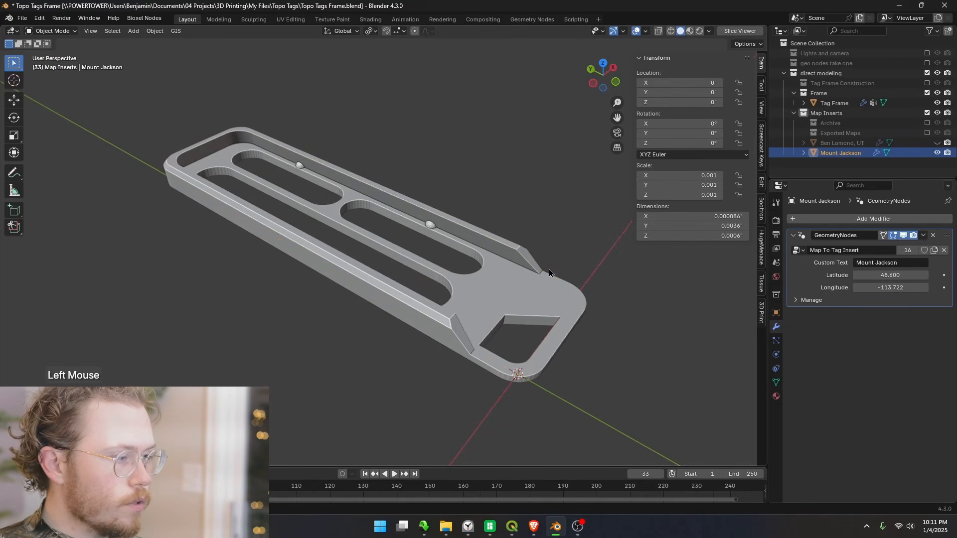
Apply the Mount Jackson mesh's scale and check the generated terrain and the engraved name and coordinates on its underside
key("ctrl+a")
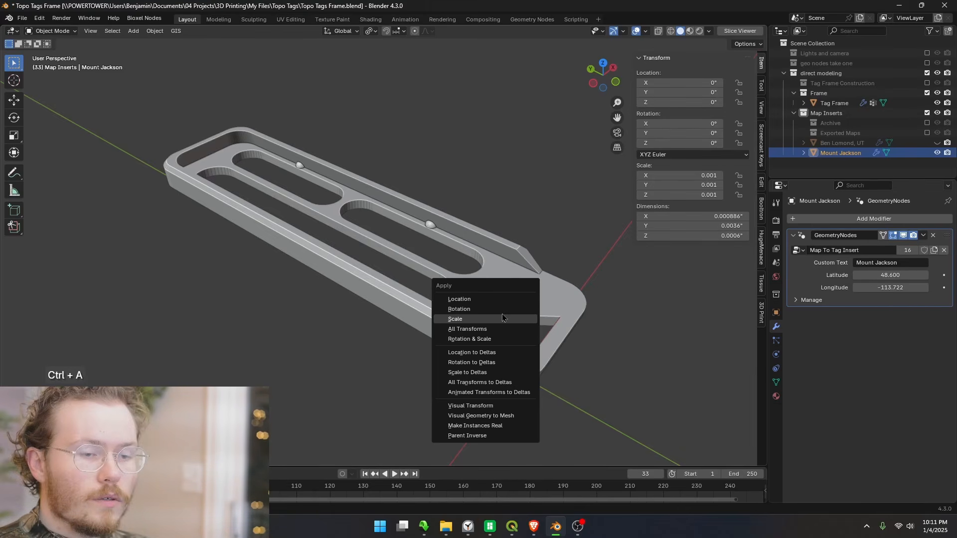
left_click(503, 317)
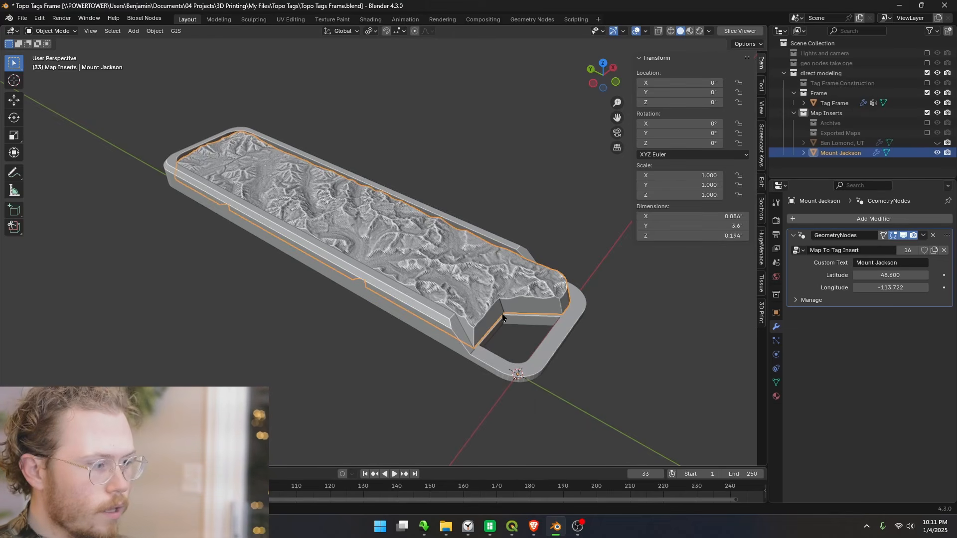
left_click_drag(447, 301, 446, 172)
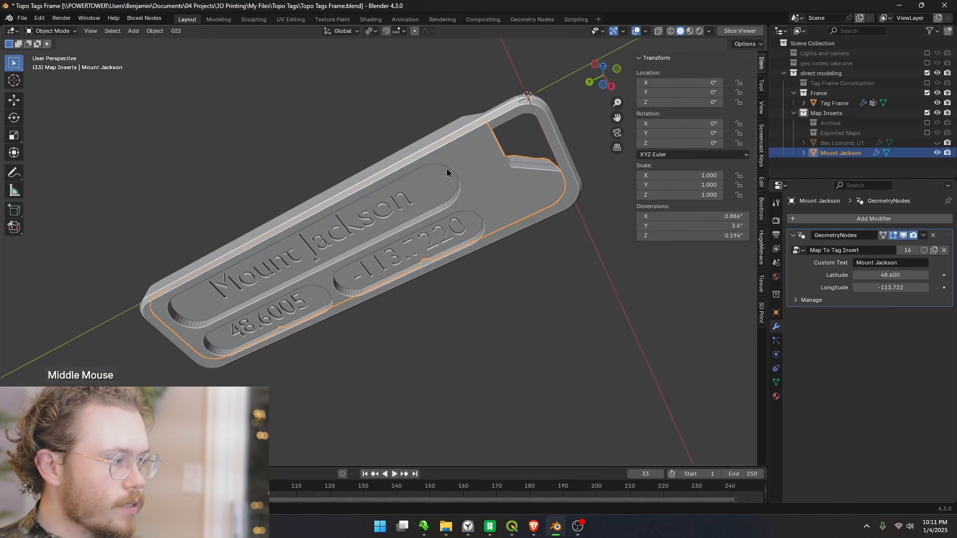
left_click_drag(265, 262, 289, 398)
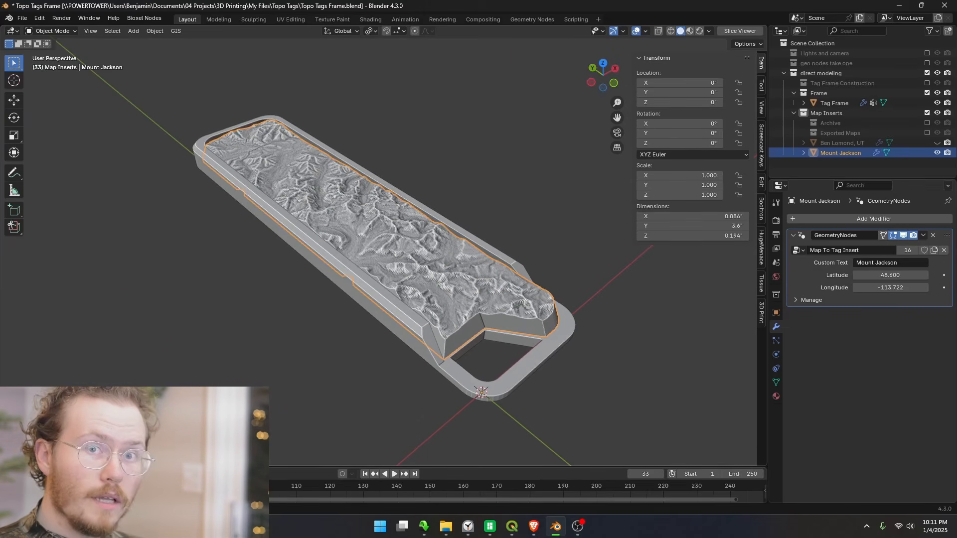
Export the selected Mount Jackson insert as an STL to the Tests folder, correcting the file name to Mount Jackson.stl
key("ctrl+e")
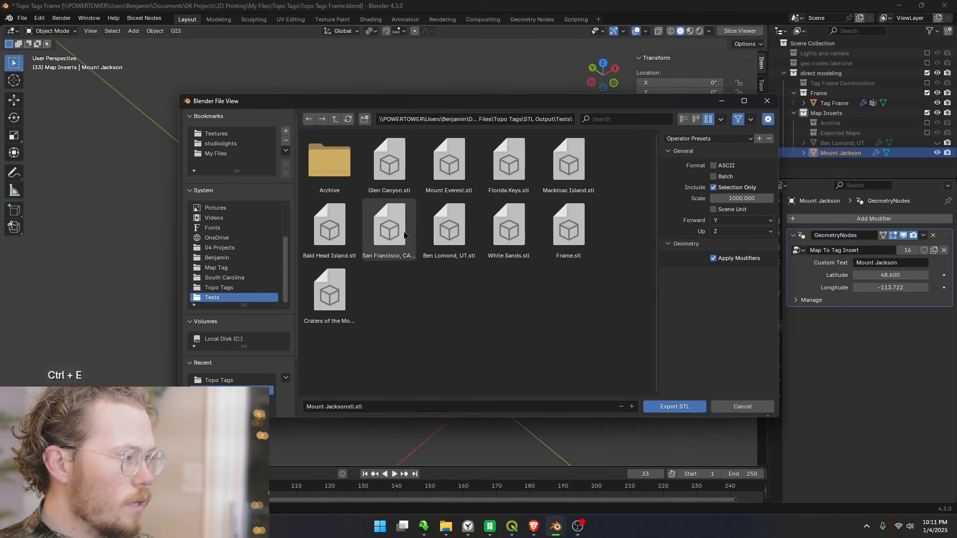
left_click(355, 408)
left_click(355, 408)
key("BackSpace")
key("BackSpace")
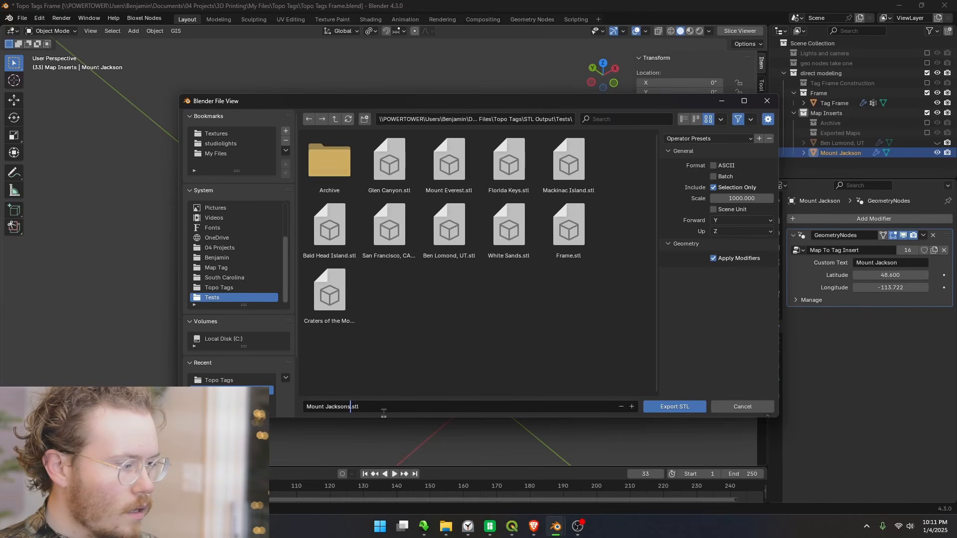
key("Return")
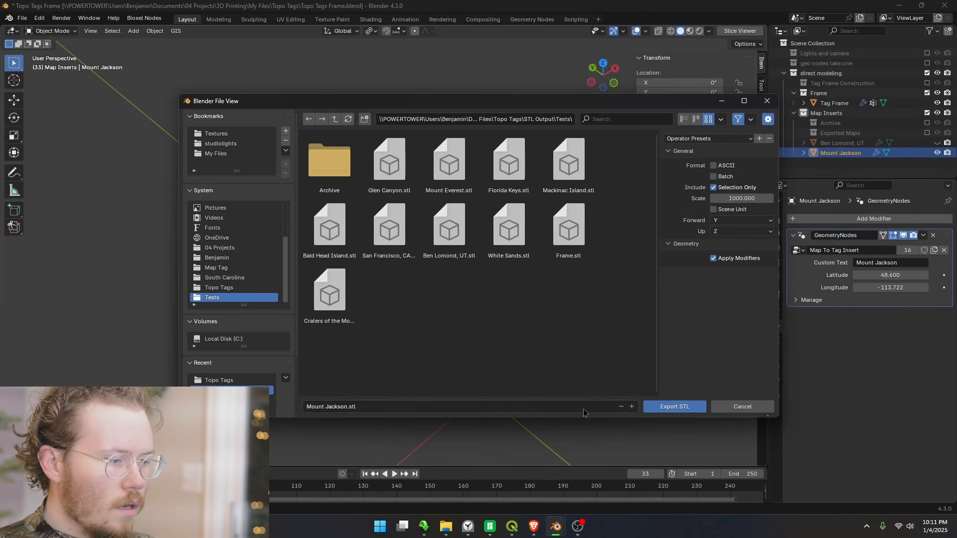
left_click(683, 407)
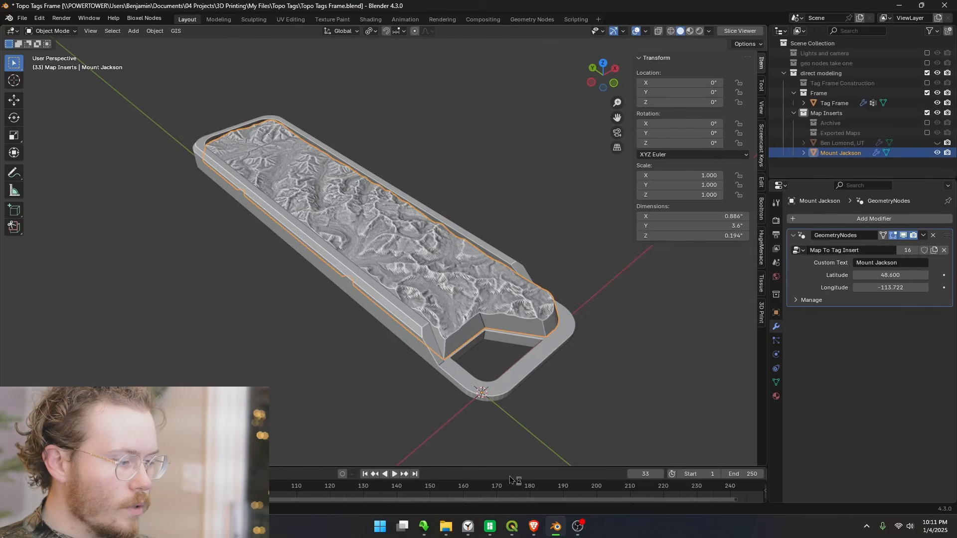
Switch to Bambu Studio and import Mount Jackson.stl from the Tests folder onto the empty plate 2
mouse_move(490, 526)
left_click(441, 465)
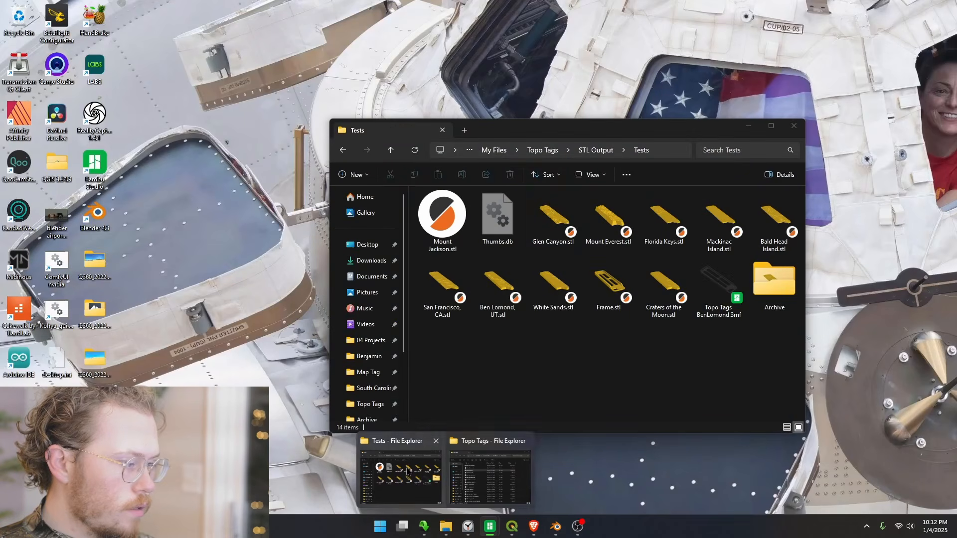
left_click(407, 471)
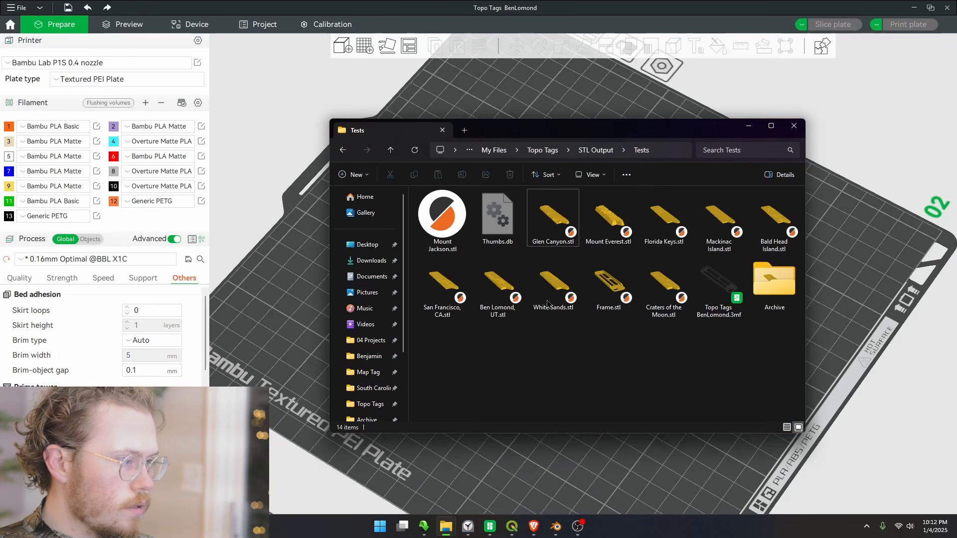
left_click(438, 228)
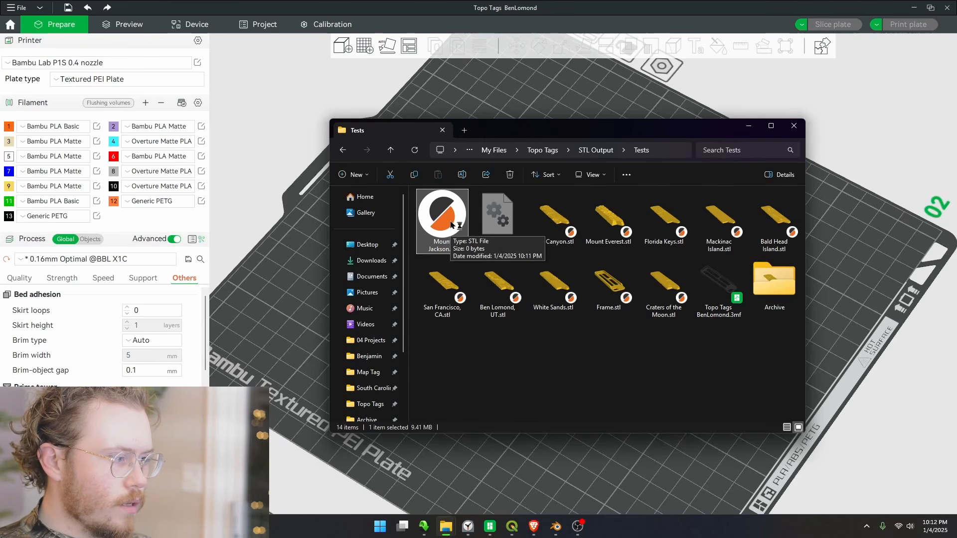
left_click_drag(479, 164, 525, 133)
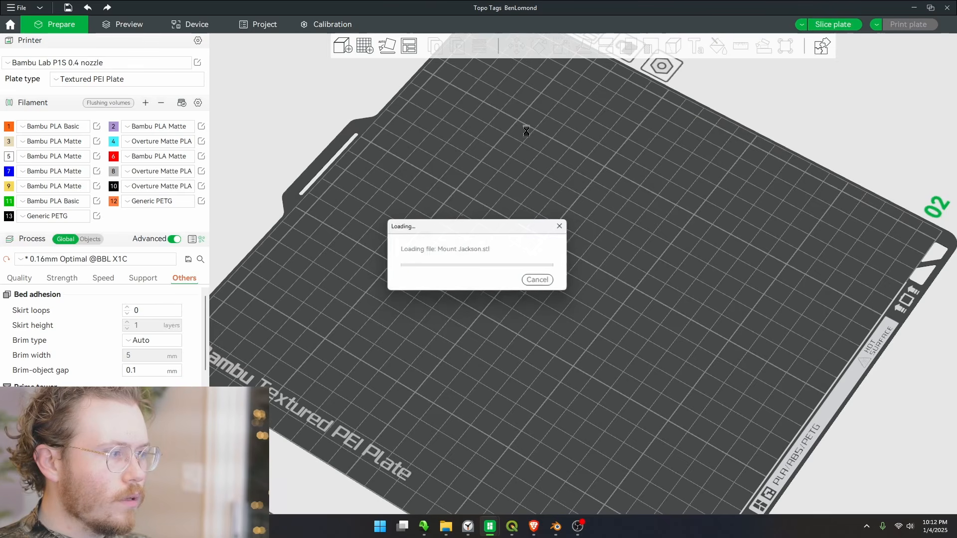
Change the Mount Jackson insert's filament to the beige Bambu PLA Matte in slot 3
left_click(593, 253)
left_click_drag(593, 253, 567, 242)
scroll(549, 291, "up", 4)
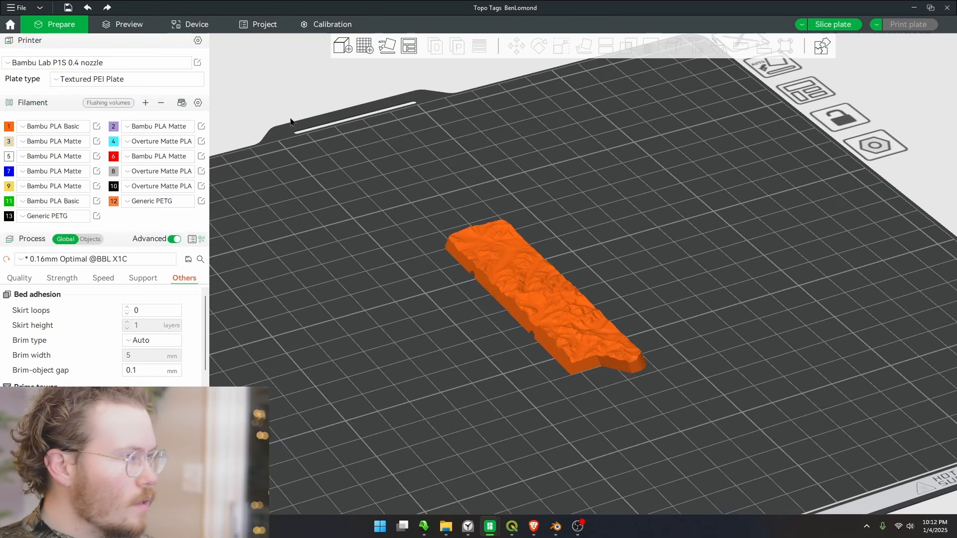
right_click(500, 275)
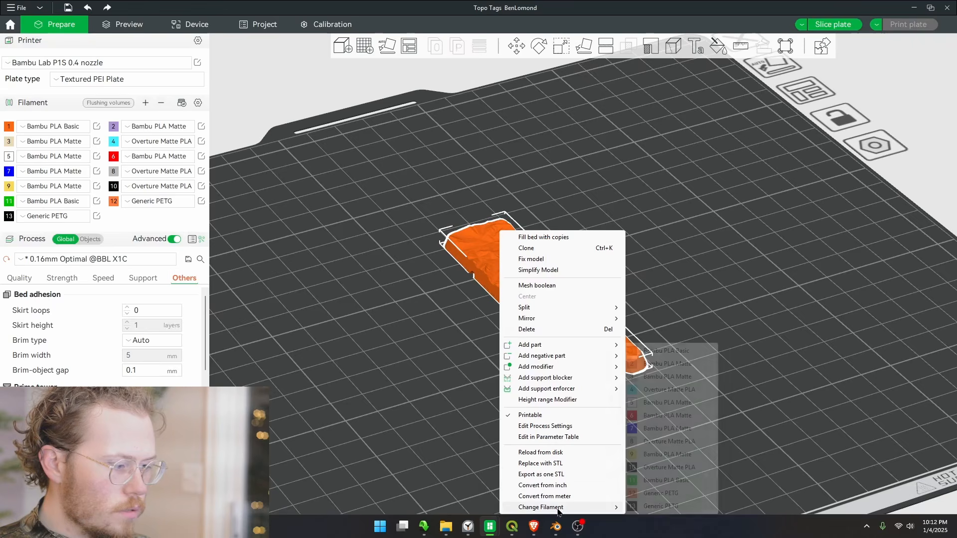
mouse_move(560, 507)
left_click(670, 377)
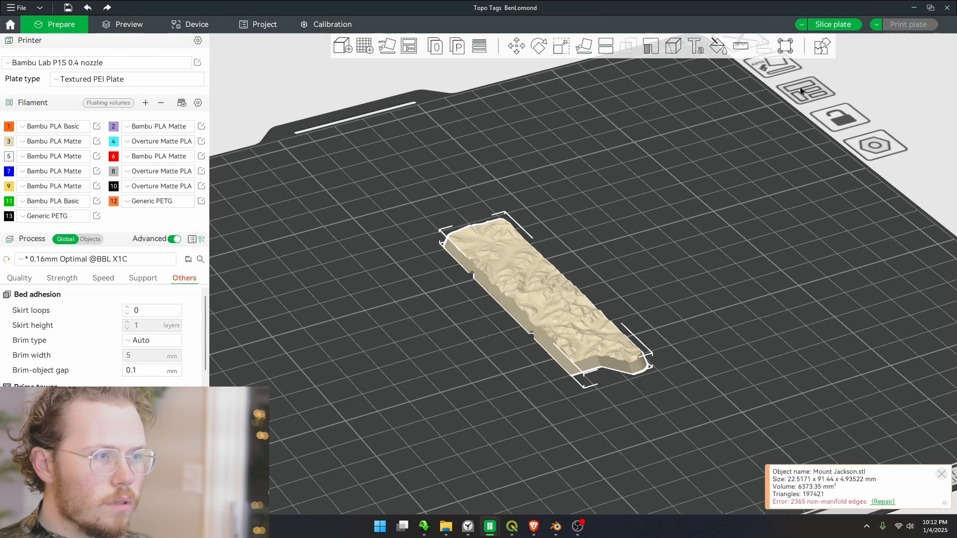
Slice plate 2 and examine the insert's layer preview, from the blue color-change layers up through the terrain
left_click(833, 24)
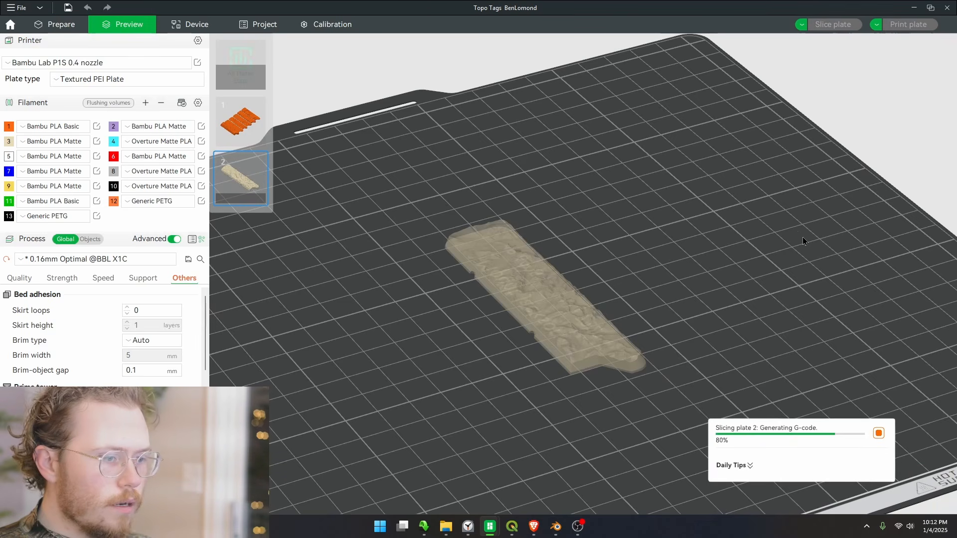
scroll(540, 348, "up", 3)
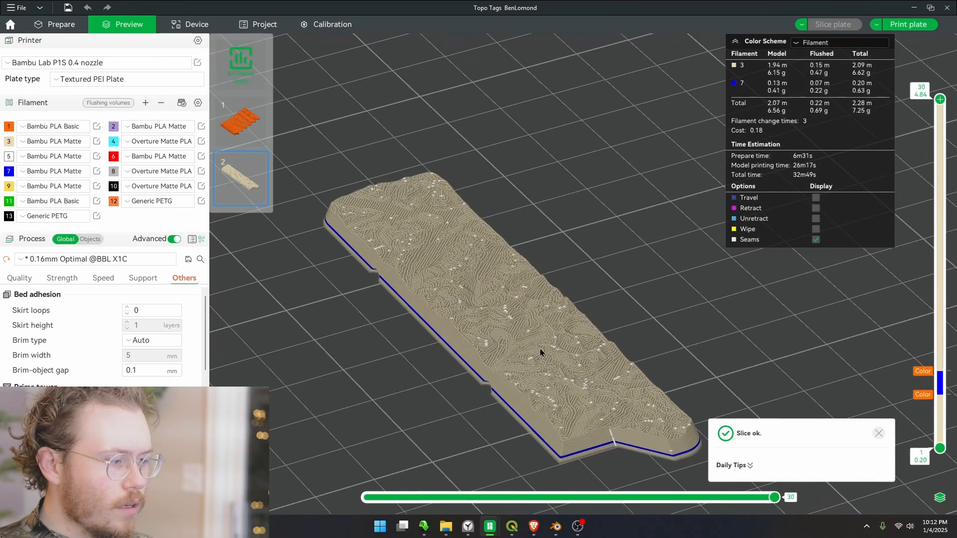
key("1")
left_click_drag(599, 232, 647, 244)
left_click_drag(595, 257, 889, 335)
left_click(941, 378)
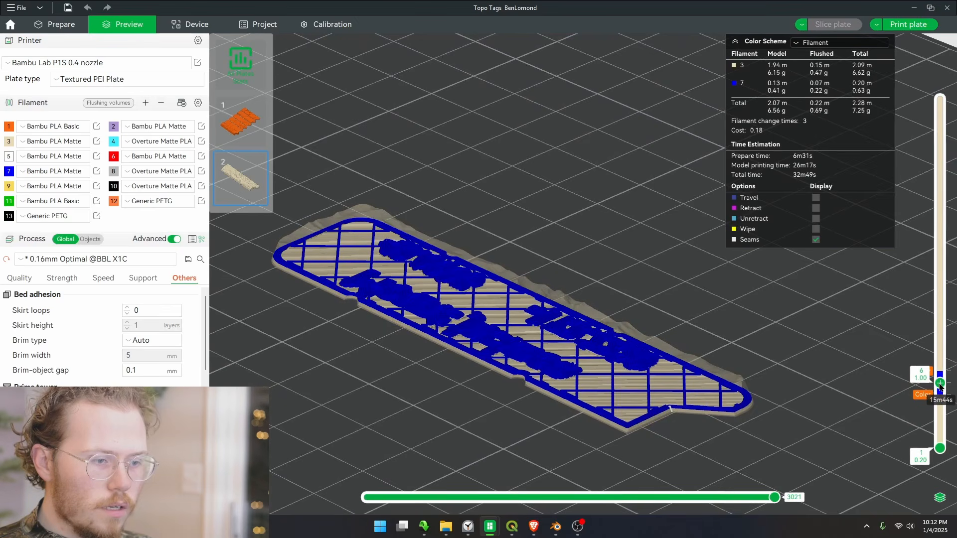
left_click_drag(941, 396, 950, 175)
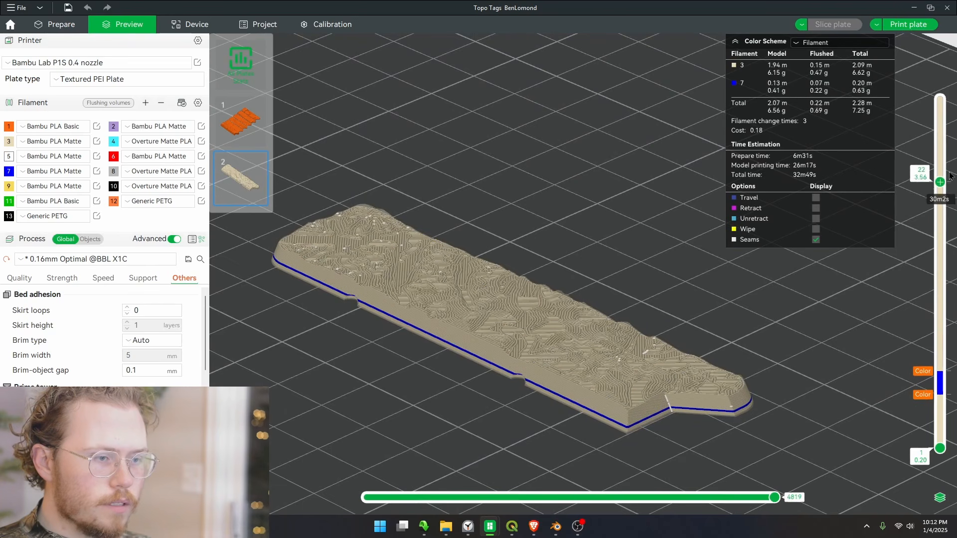
left_click_drag(707, 237, 571, 306)
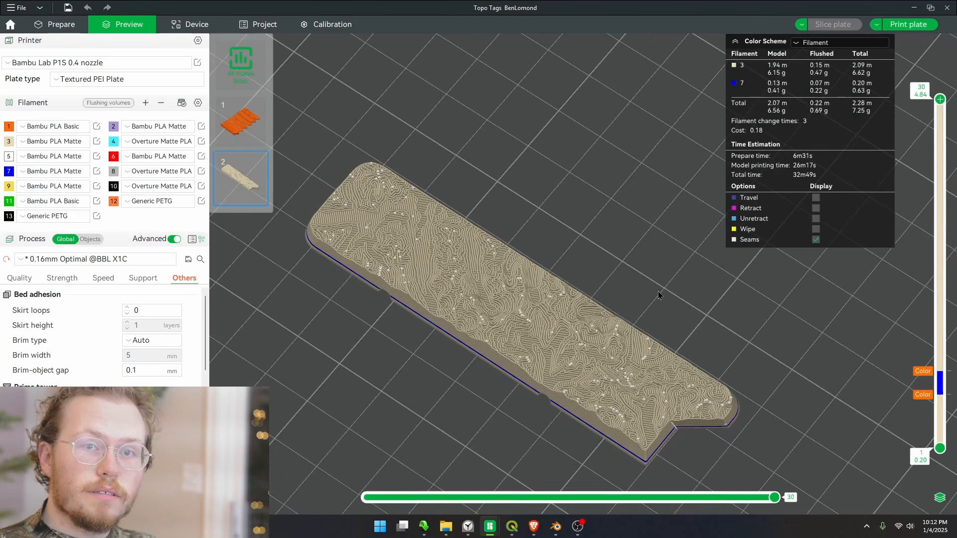